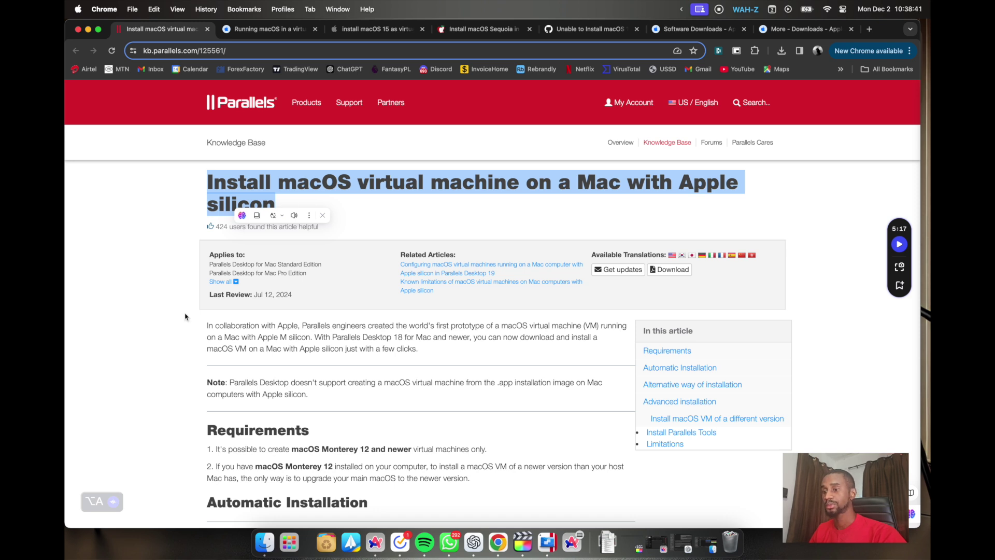
Read the Parallels article's requirements and its automatic, alternative and advanced macOS virtual machine installation sections
scroll(186, 316, "down", 1)
scroll(185, 316, "down", 8)
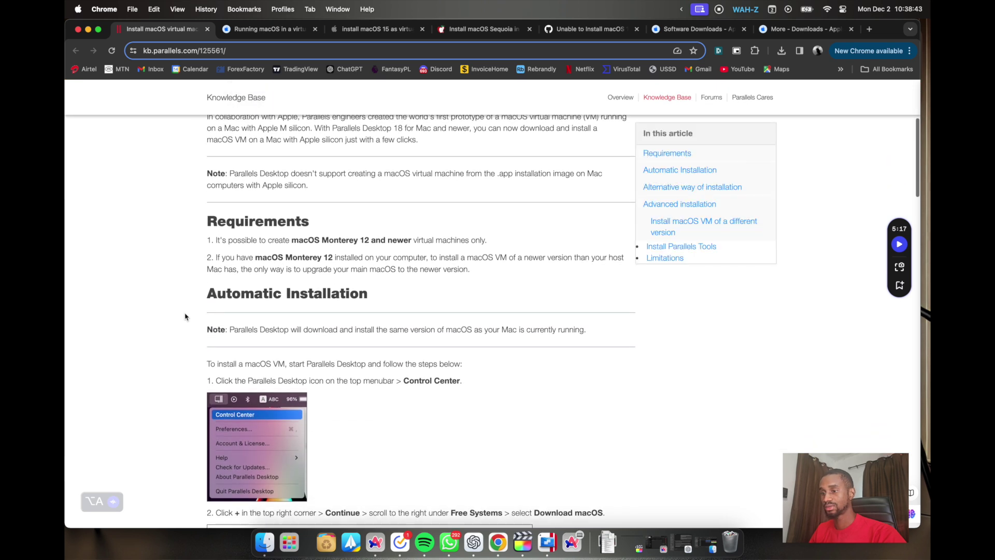
scroll(185, 317, "down", 8)
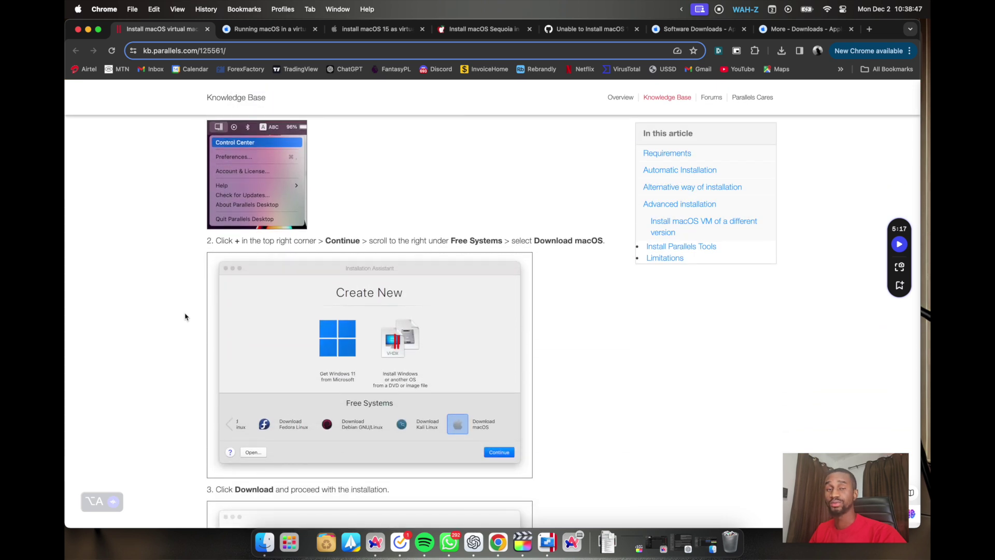
scroll(185, 316, "down", 10)
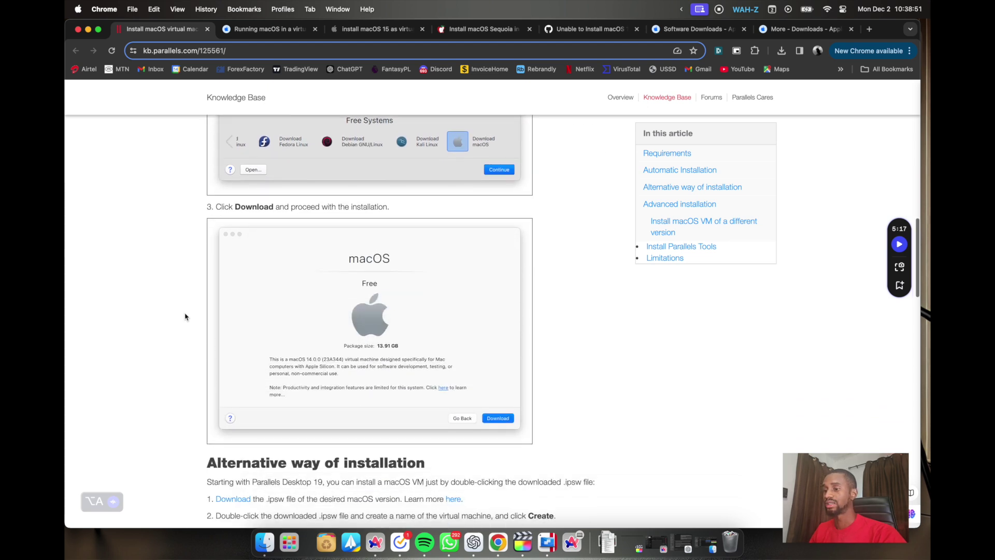
scroll(185, 316, "down", 4)
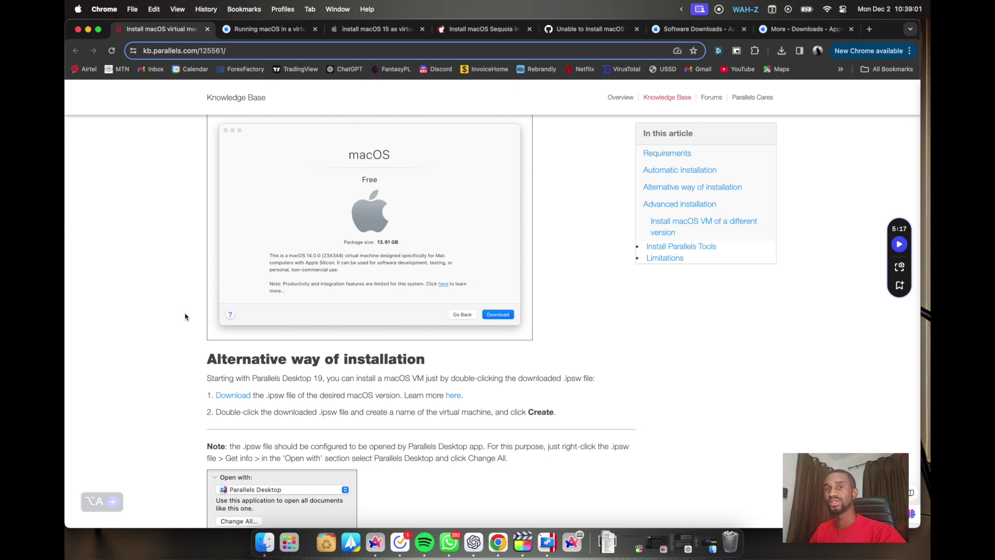
scroll(185, 317, "down", 5)
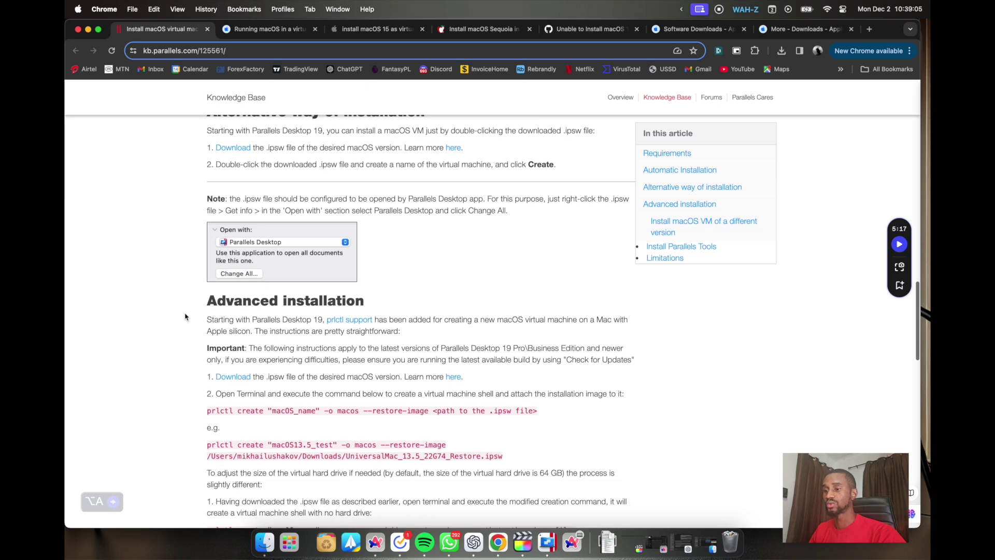
scroll(185, 316, "down", 1)
scroll(185, 316, "up", 2)
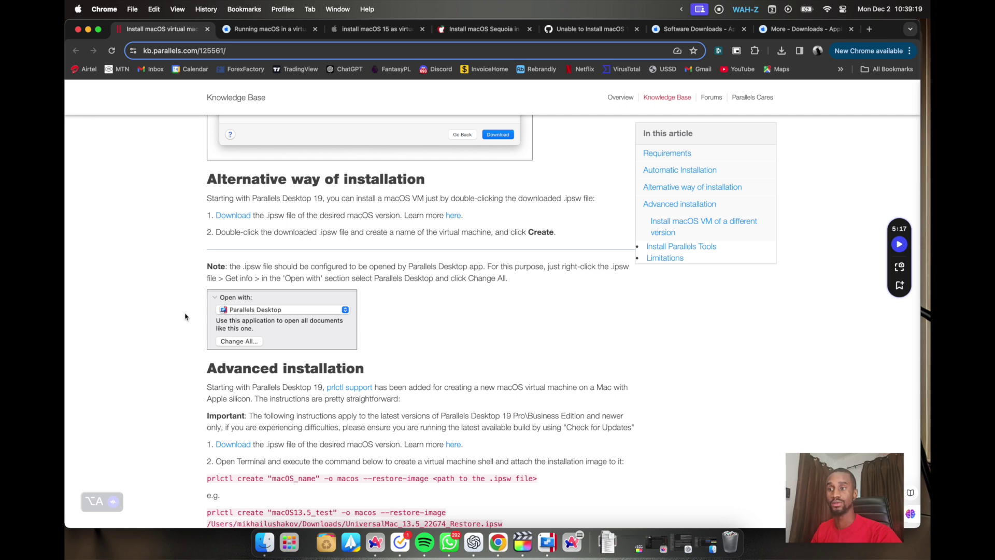
scroll(185, 316, "up", 15)
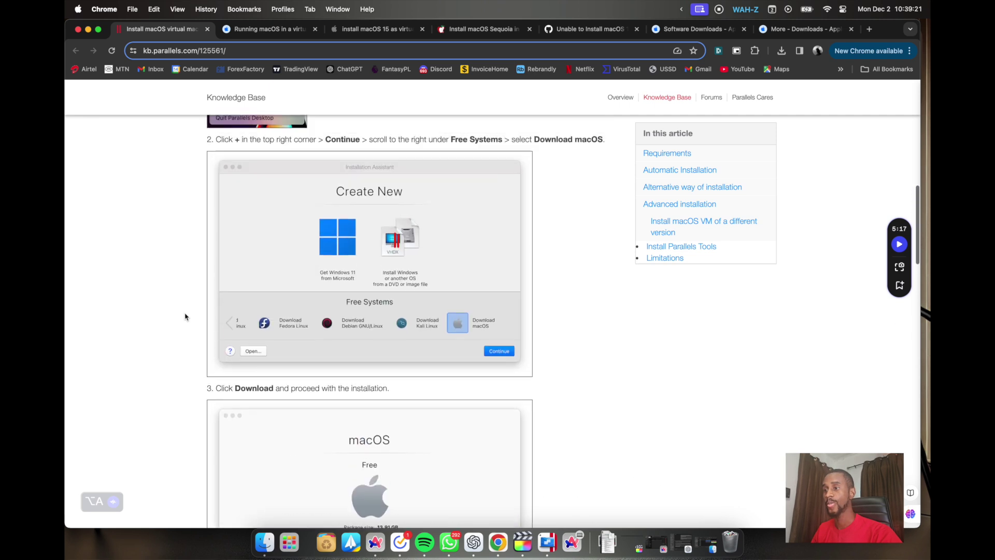
scroll(185, 316, "up", 3)
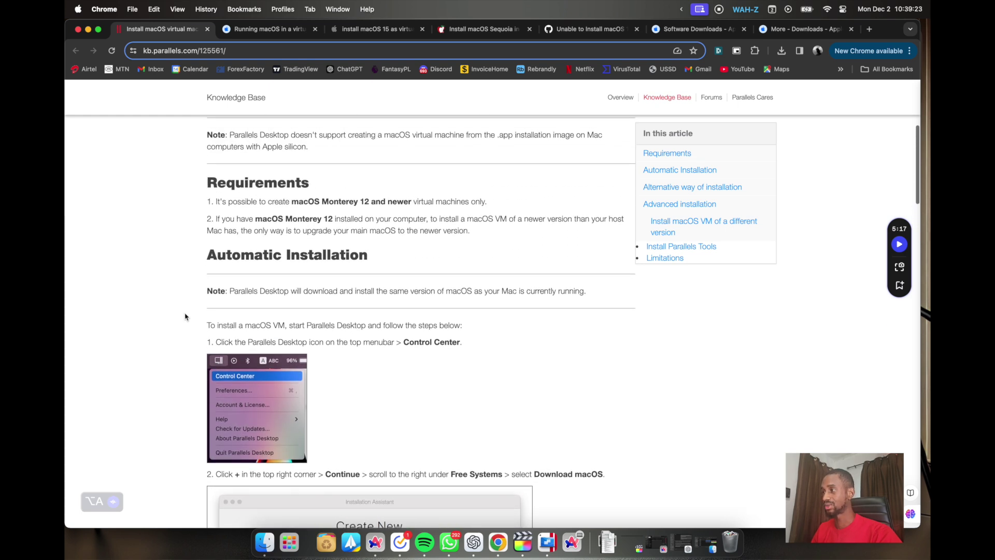
Switch to the Parallels Desktop Control Center, start a new virtual machine and look through the free systems offered
key("ctrl+Up")
left_click(174, 278)
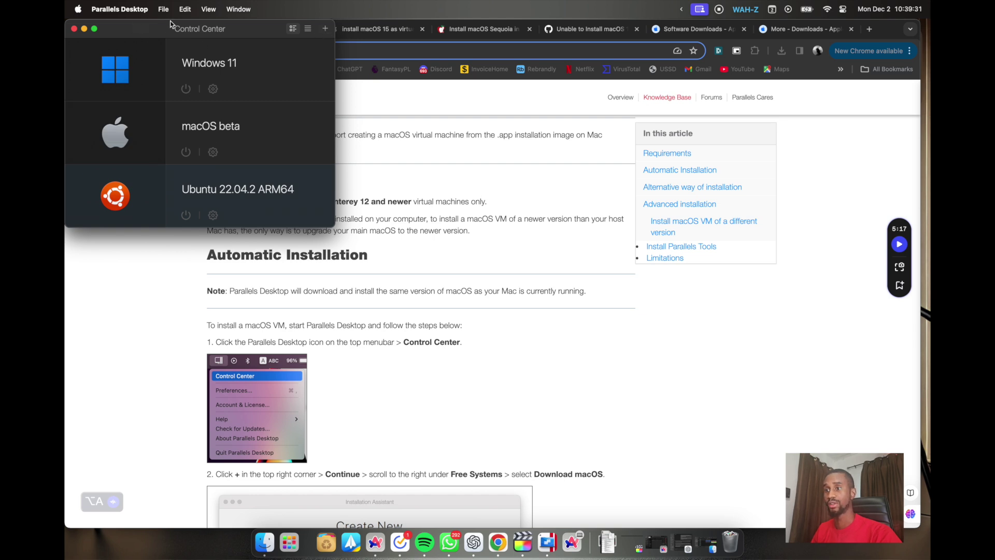
left_click(325, 30)
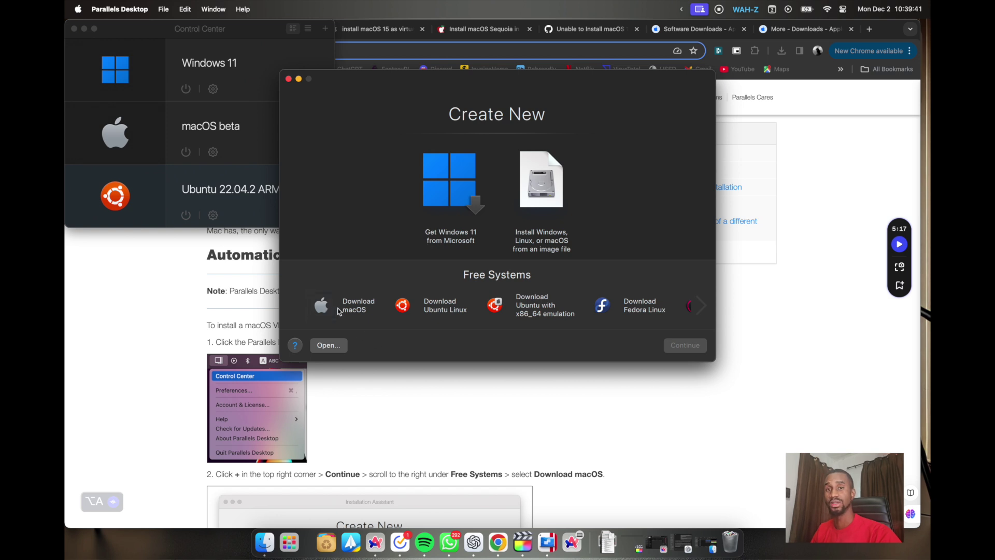
scroll(509, 306, "right", 5)
scroll(509, 306, "left", 5)
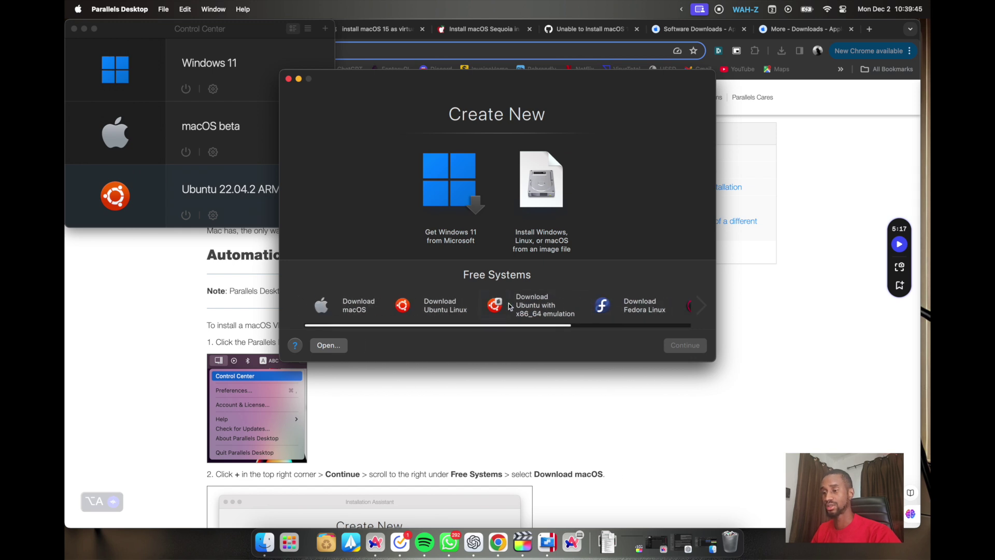
Open the Download macOS option, highlight the macOS version in its description, and leave without downloading
left_click(327, 308)
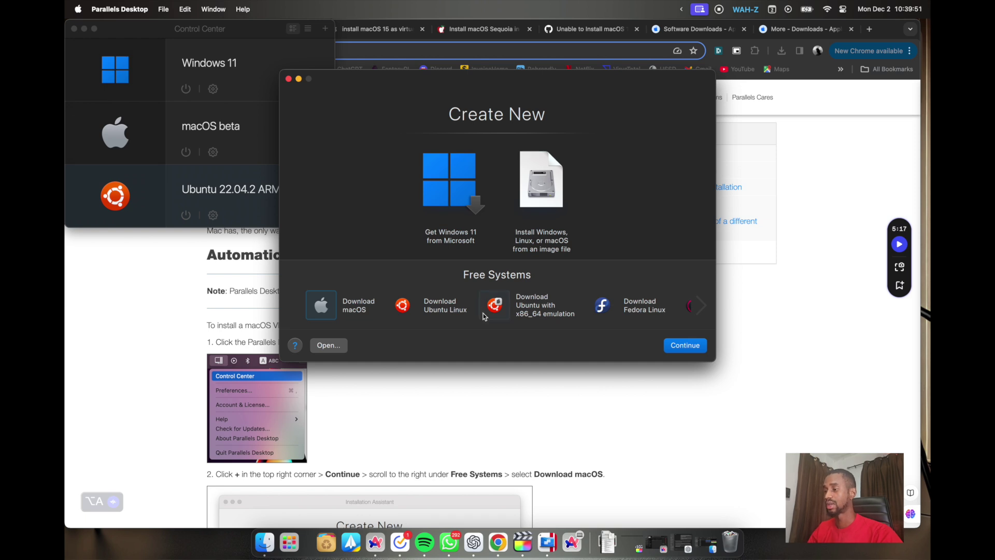
left_click(685, 344)
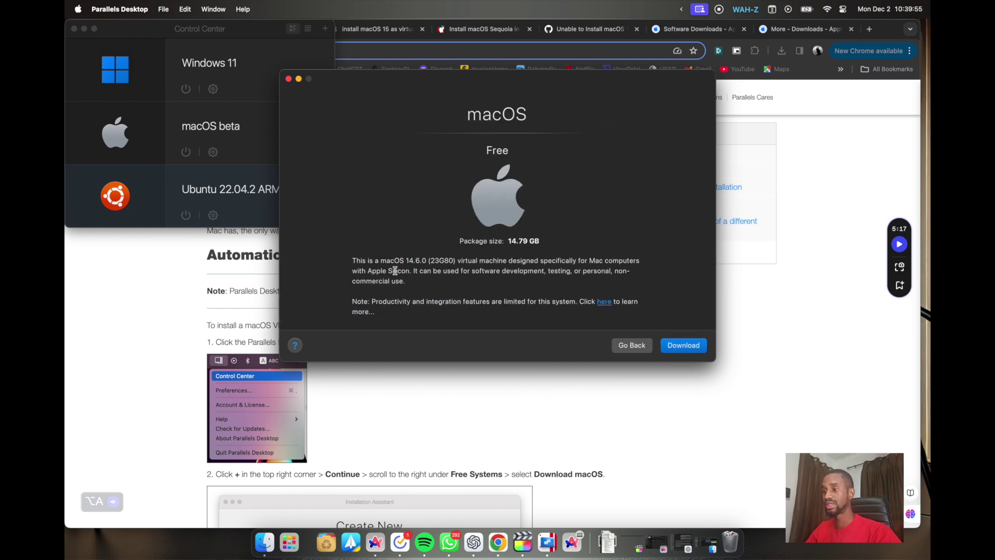
left_click_drag(353, 260, 454, 255)
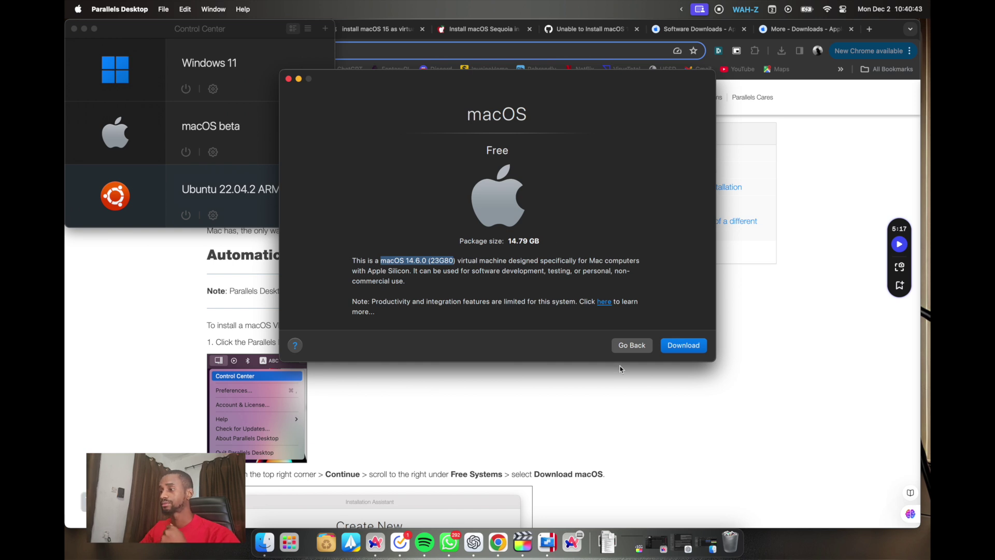
left_click(629, 350)
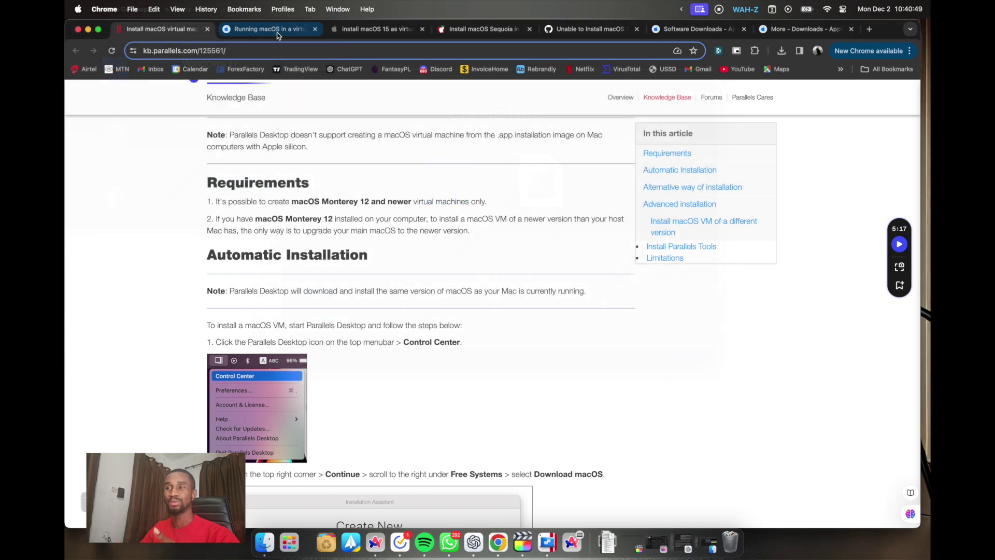
Switch to the browser, open Apple's article on running macOS in a virtual machine on Apple silicon, and highlight its title
left_click(278, 31)
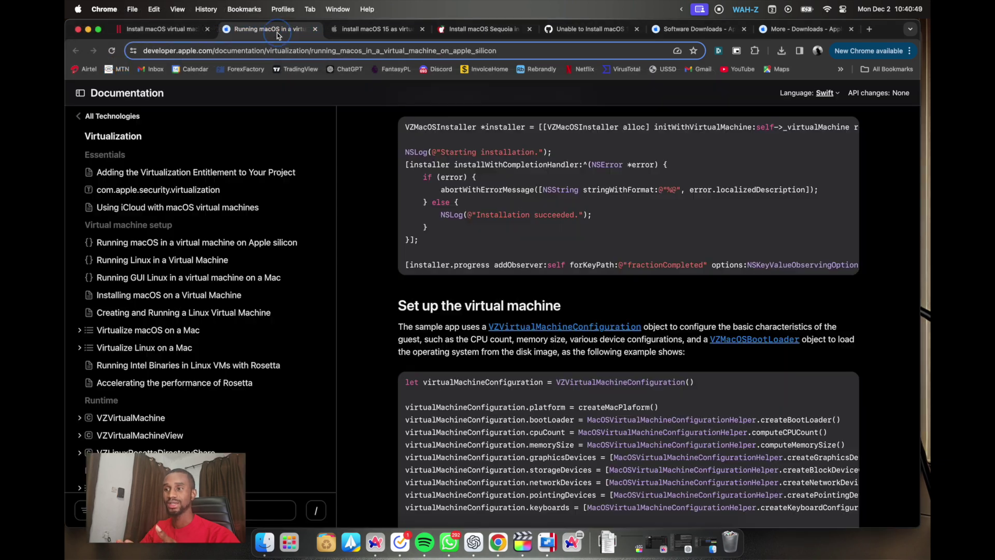
scroll(480, 206, "up", 15)
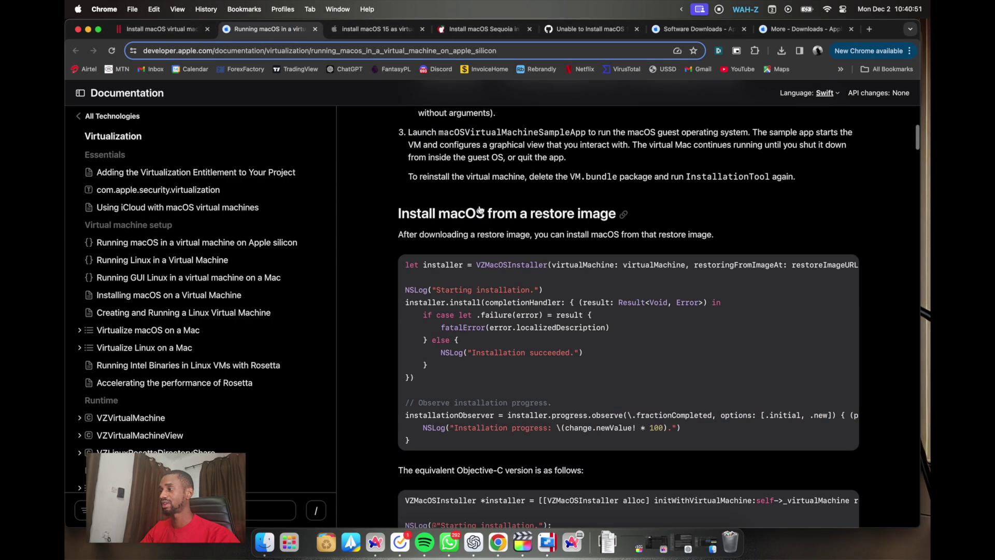
scroll(480, 209, "up", 3)
left_click(499, 223)
triple_click(499, 224)
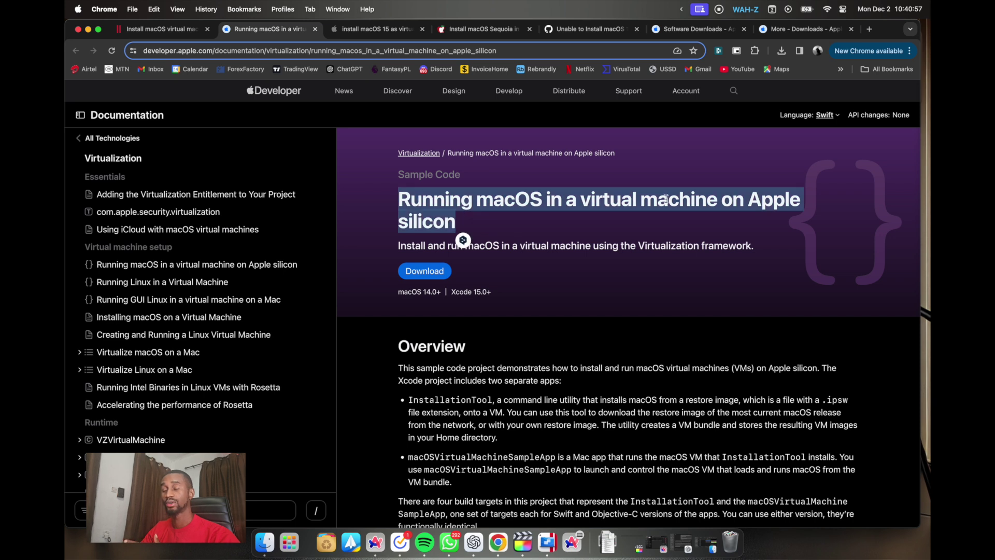
Read the Apple article's sections on configuring the sample project, installing from a restore image and setting up the virtual machine
scroll(573, 219, "down", 10)
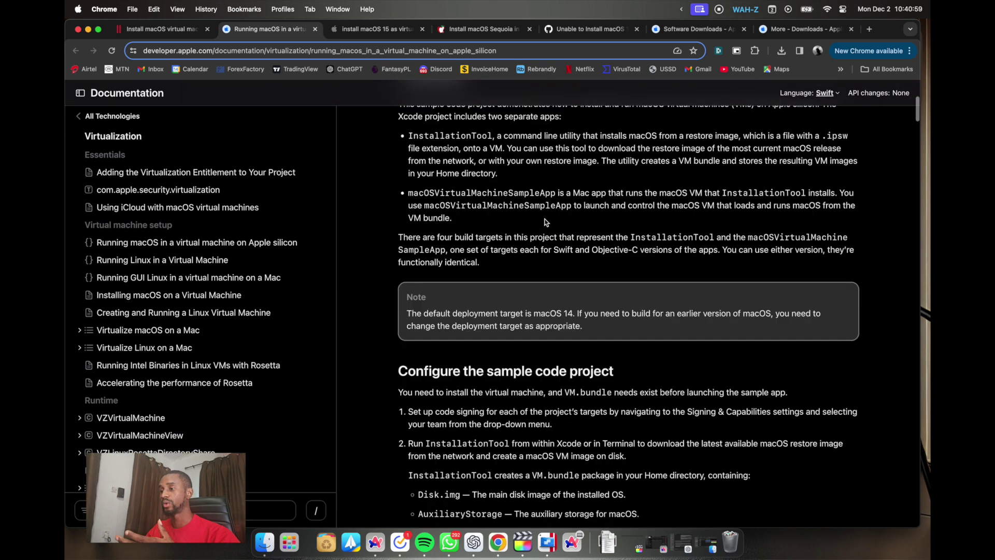
scroll(545, 219, "down", 5)
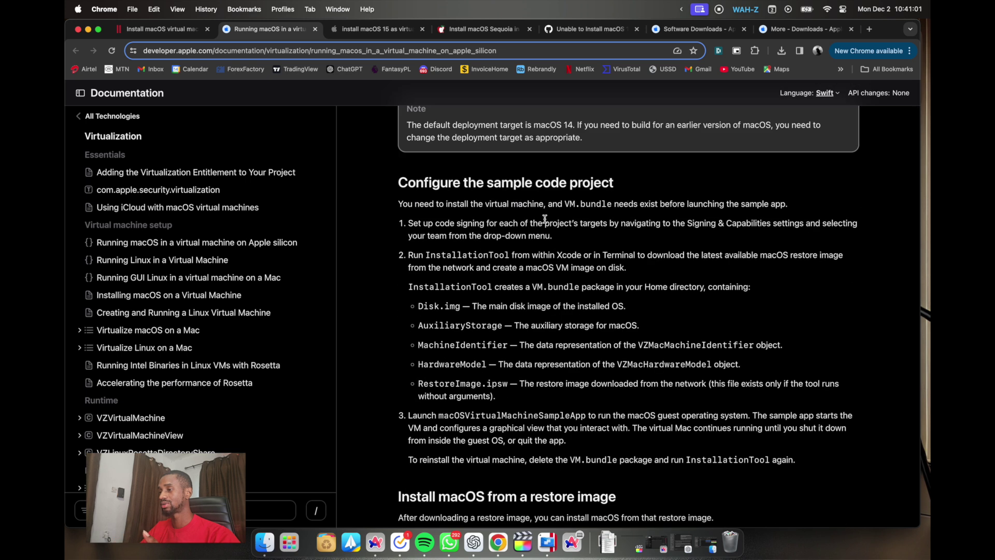
scroll(544, 219, "down", 3)
scroll(545, 220, "down", 10)
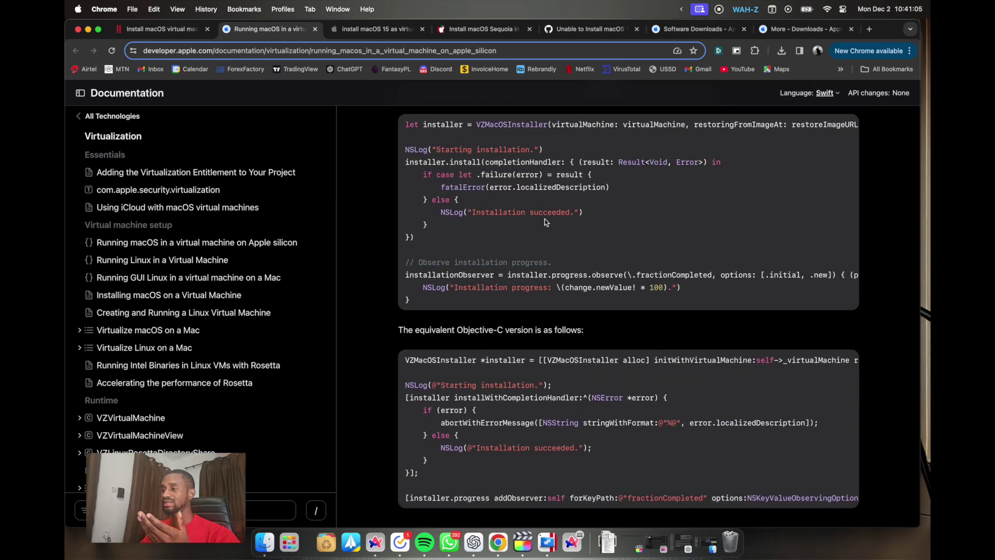
scroll(545, 222, "down", 9)
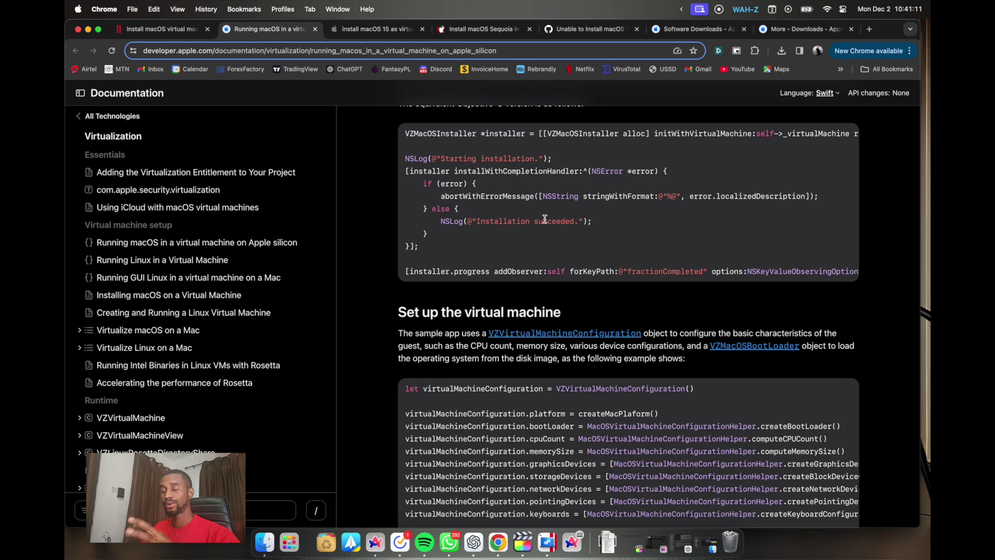
scroll(544, 219, "down", 5)
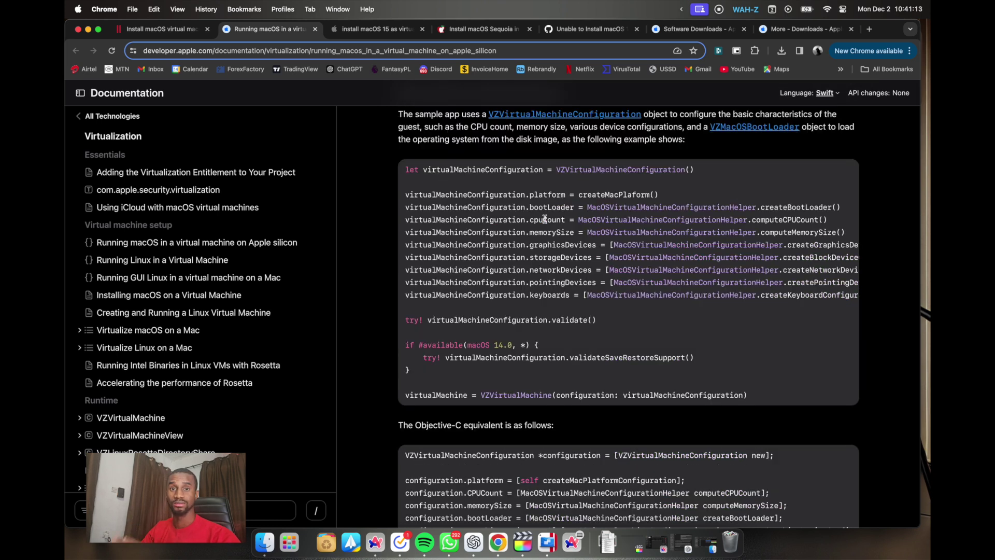
scroll(545, 220, "down", 10)
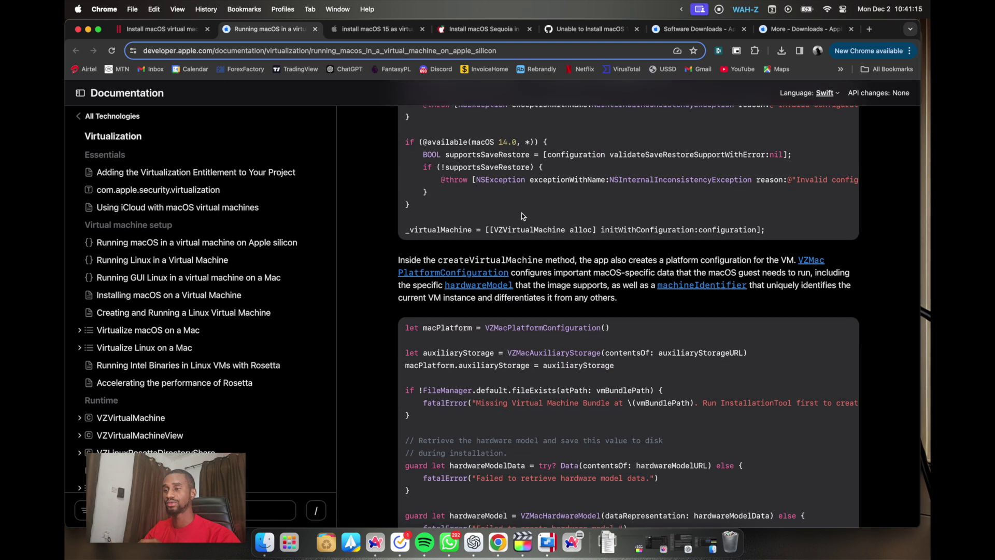
scroll(421, 164, "up", 20)
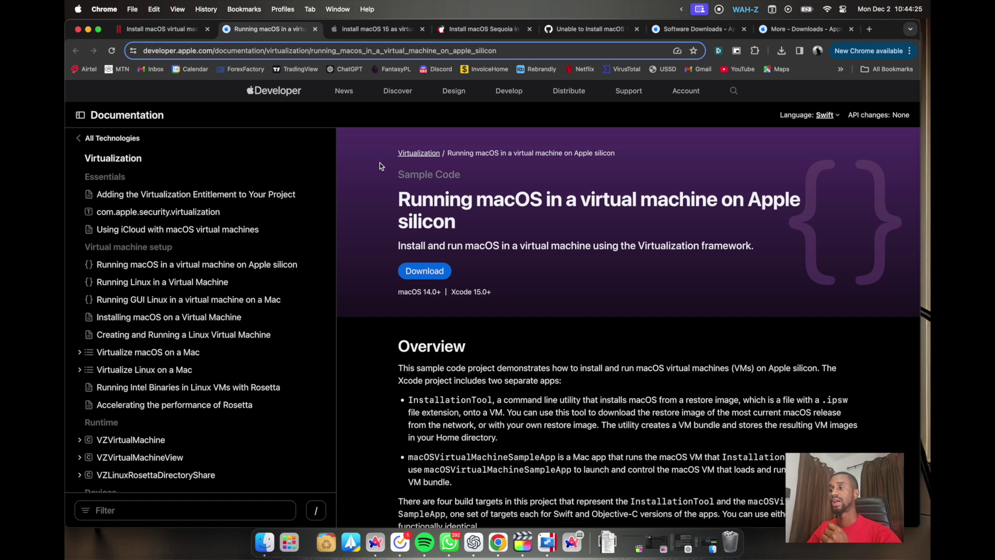
Open Apple's Software Downloads page and locate the macOS 15.2 beta 4 restore image for Apple silicon
left_click(686, 30)
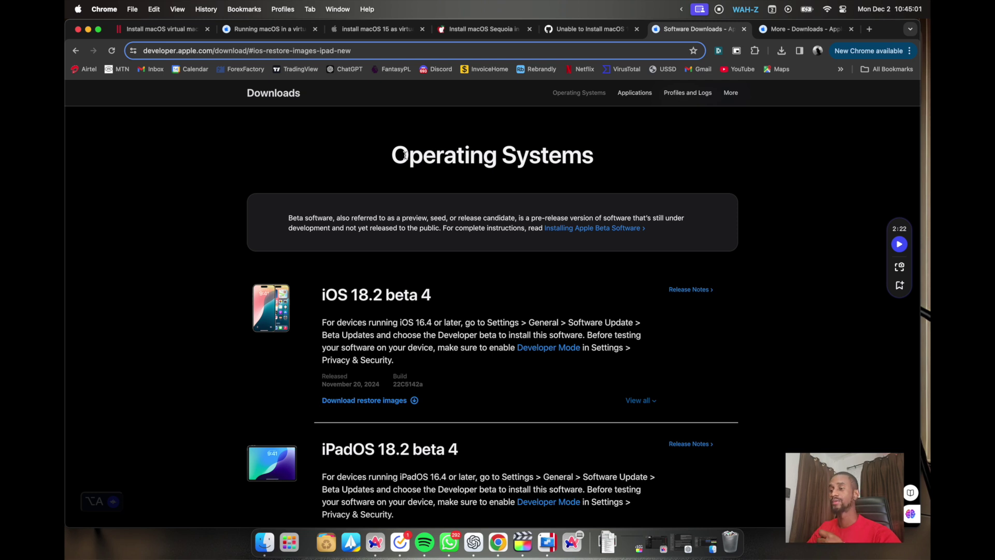
scroll(397, 155, "down", 5)
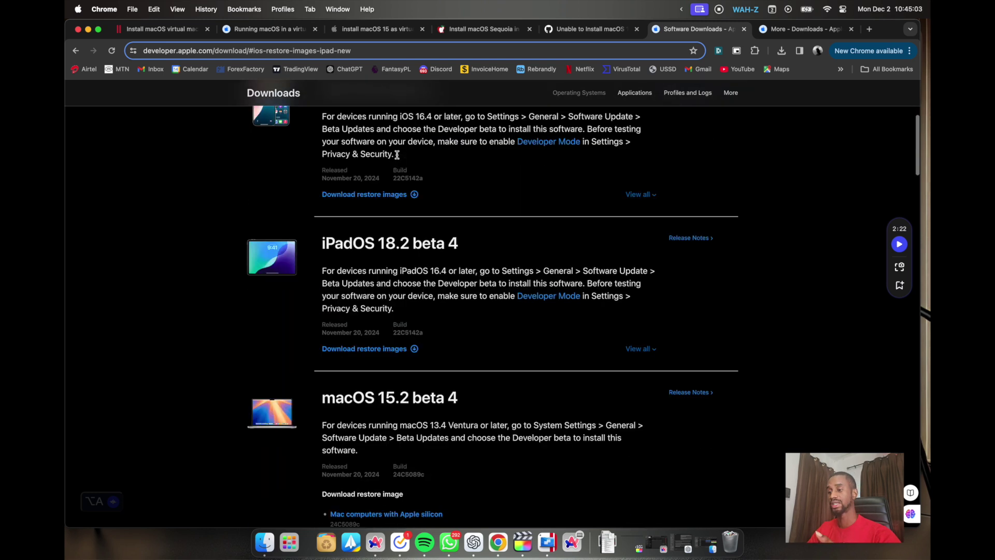
scroll(374, 199, "down", 3)
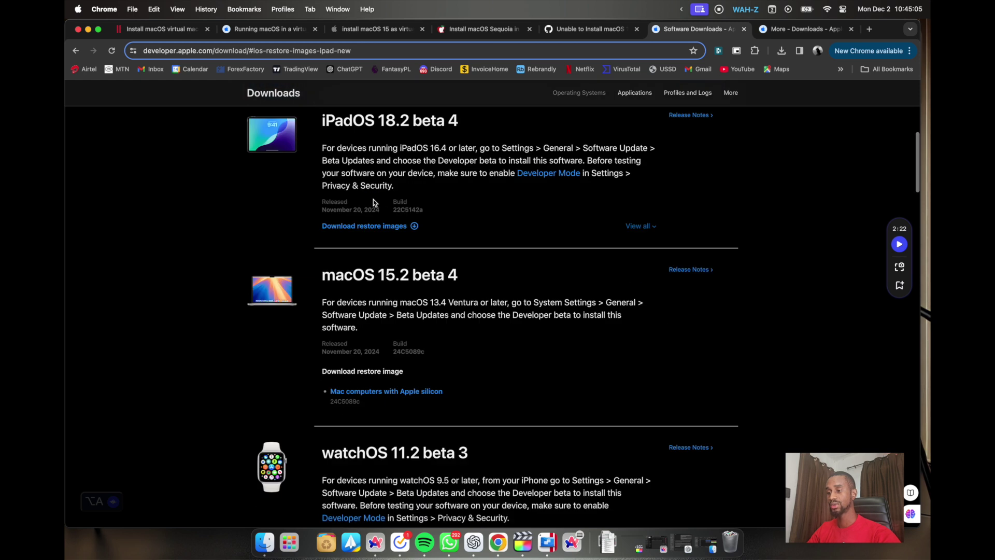
scroll(373, 199, "down", 1)
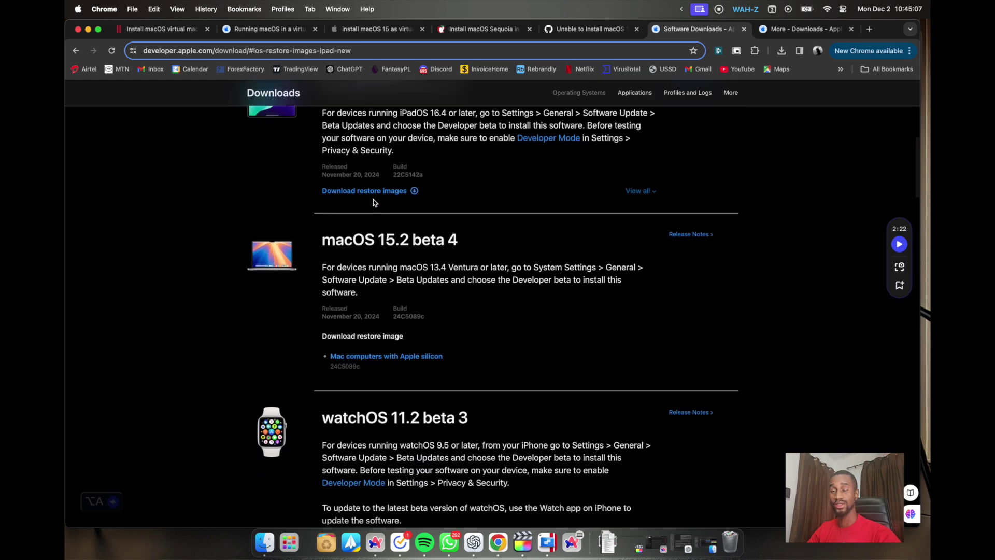
scroll(373, 203, "down", 1)
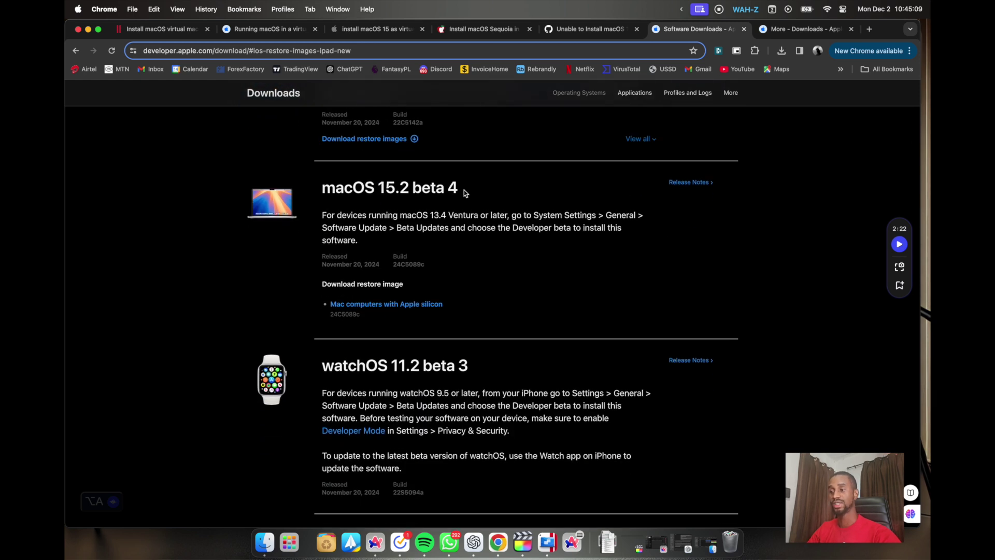
Examine the macOS 15.1.1 restore images among the released systems, and return to the beta entries
scroll(464, 189, "down", 5)
scroll(450, 216, "down", 4)
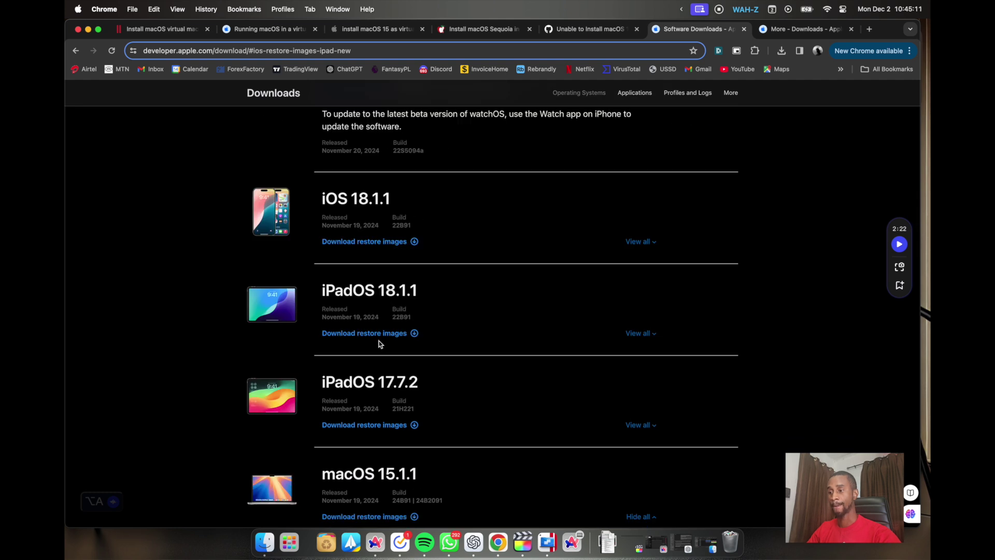
scroll(378, 343, "down", 2)
scroll(380, 341, "down", 4)
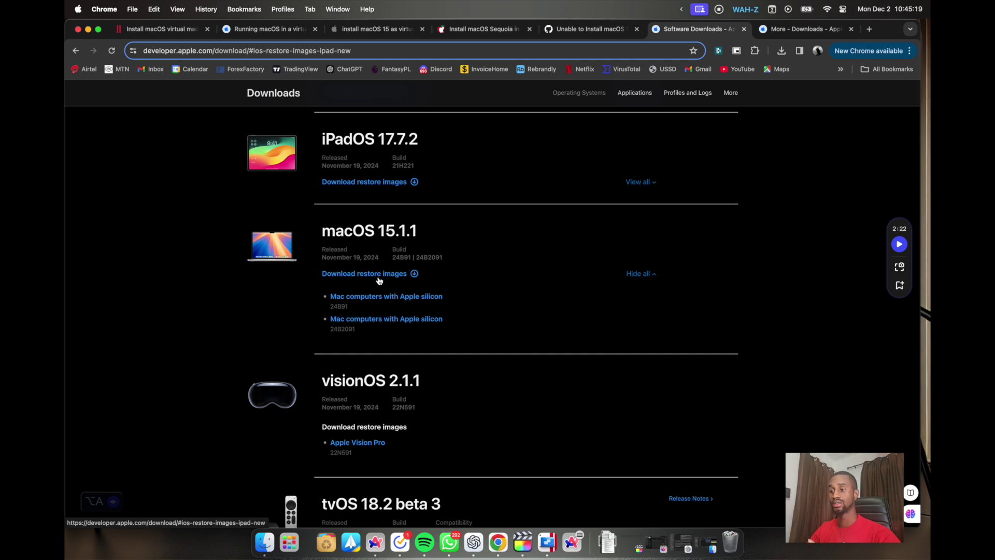
scroll(379, 280, "up", 10)
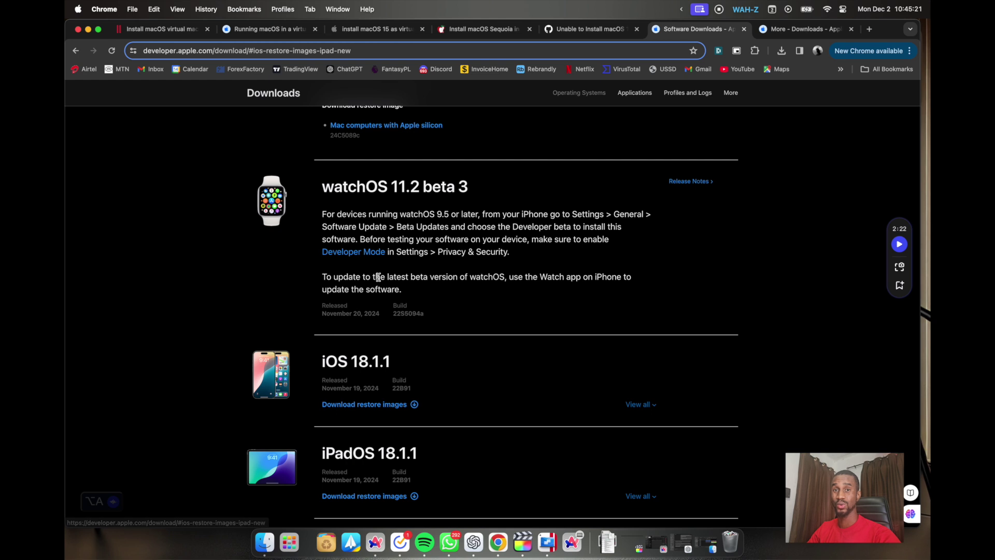
scroll(379, 278, "up", 1)
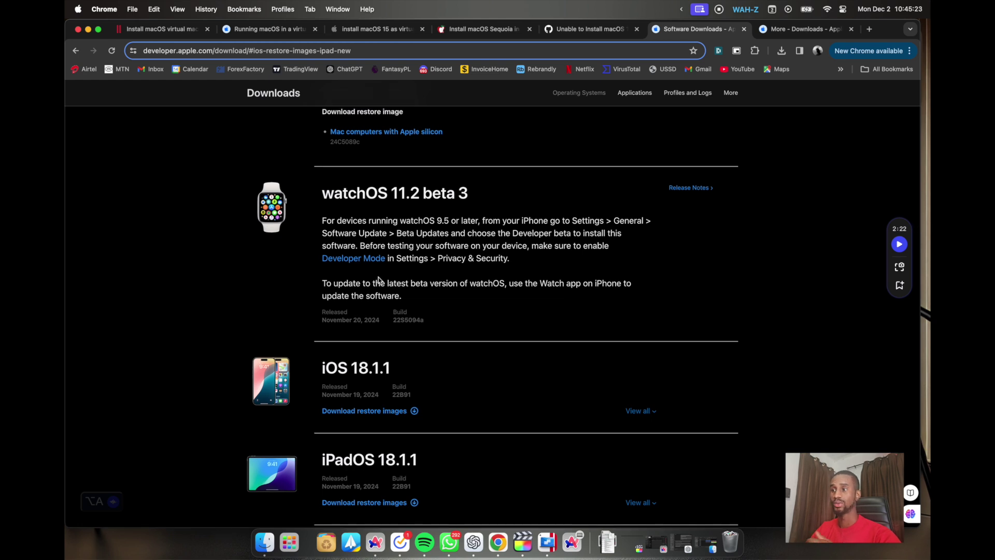
scroll(378, 280, "up", 13)
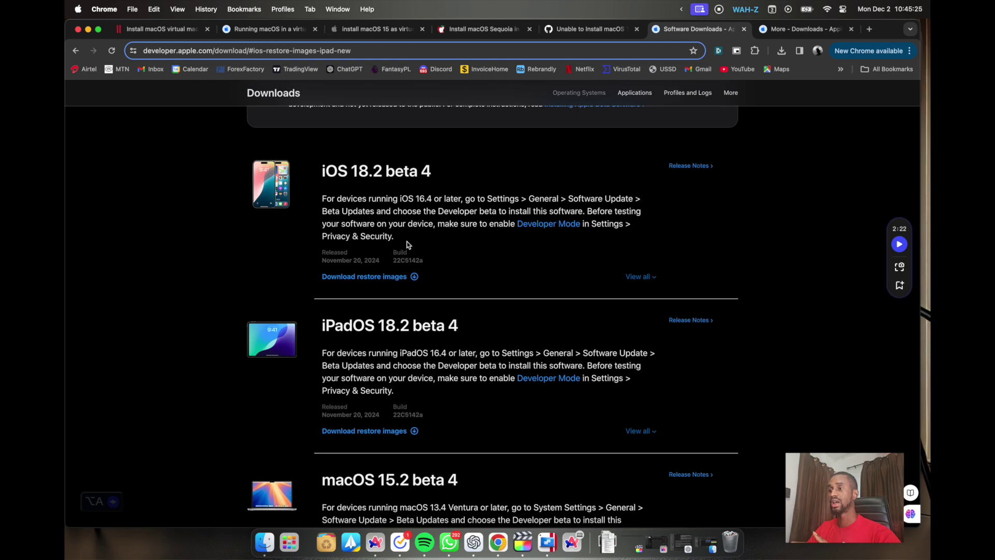
Switch to Finder and inspect the two downloaded UniversalMac restore images, 15.1 and 15.0.1, in the untitled folder
key("ctrl+Up")
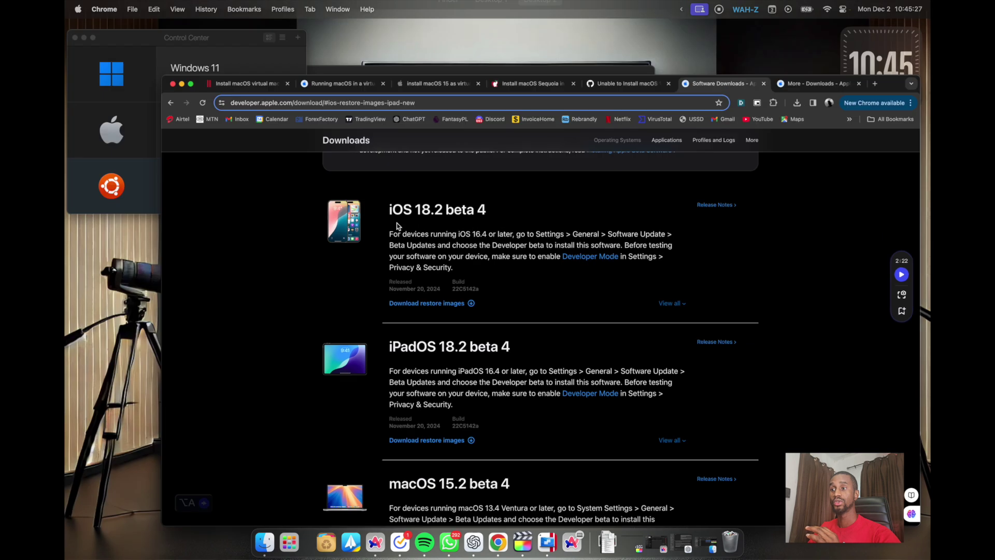
left_click(241, 288)
left_click(503, 217)
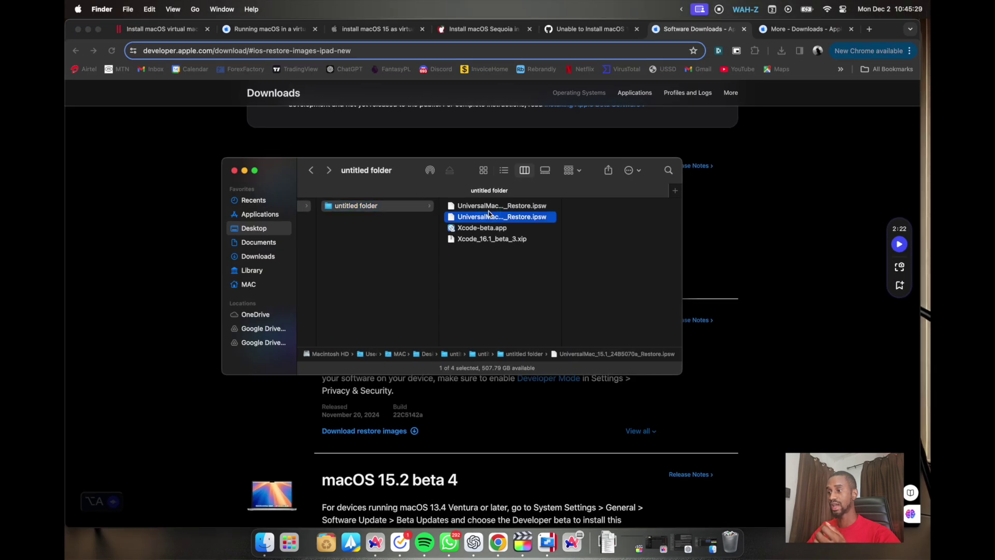
left_click(485, 207)
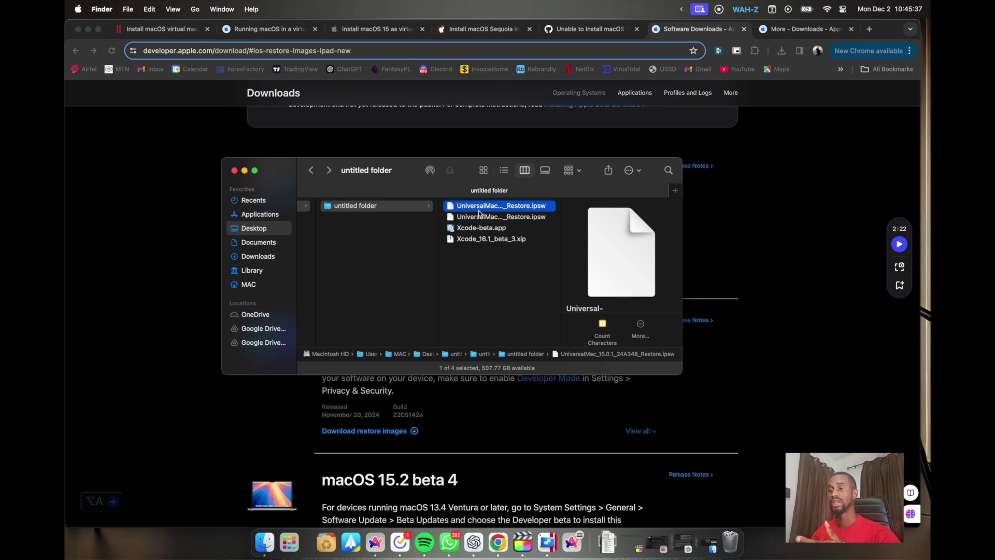
Switch to Parallels Desktop and start creating a new virtual machine using the option to install Windows, Linux, or macOS from an image file
key("ctrl+Up")
left_click(171, 123)
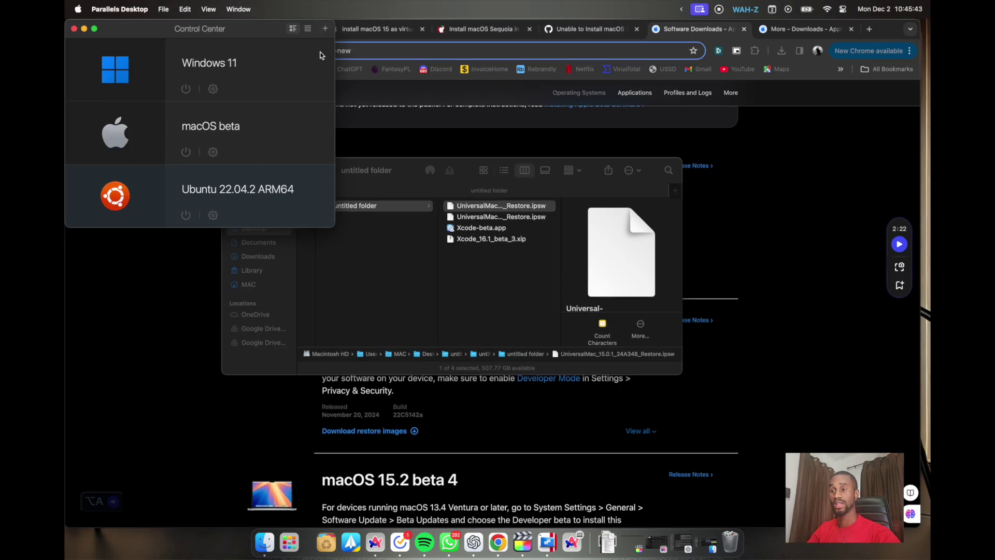
key("ctrl+Up")
left_click(396, 94)
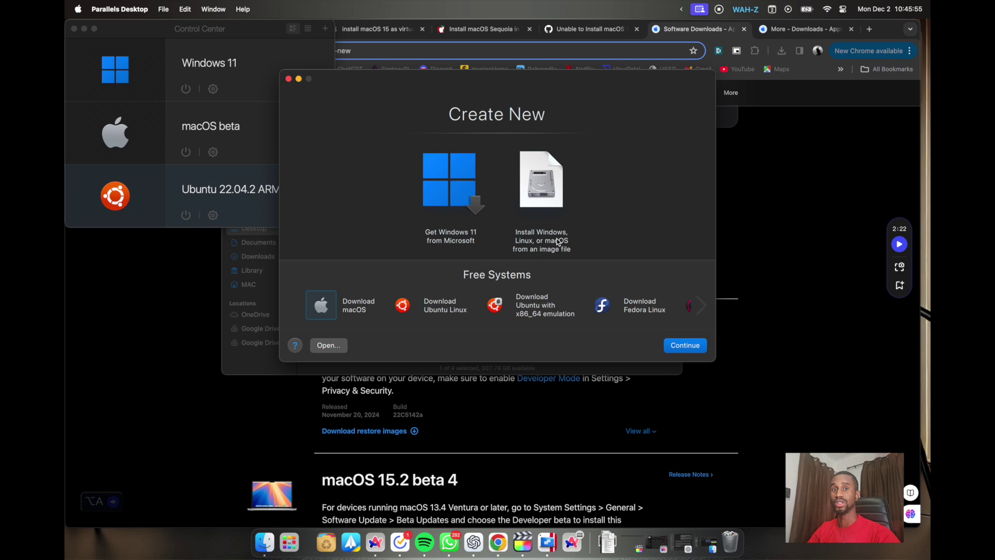
left_click(540, 190)
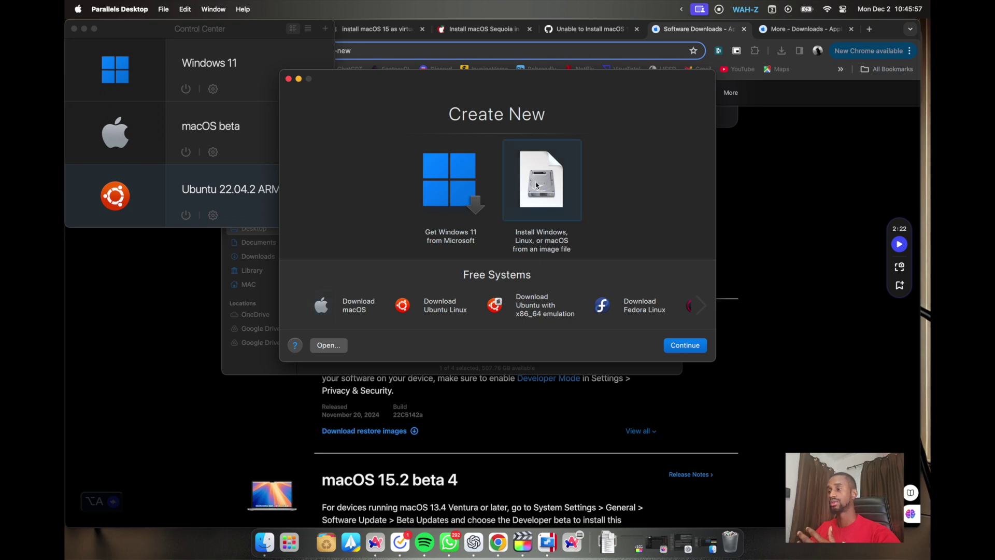
left_click(686, 346)
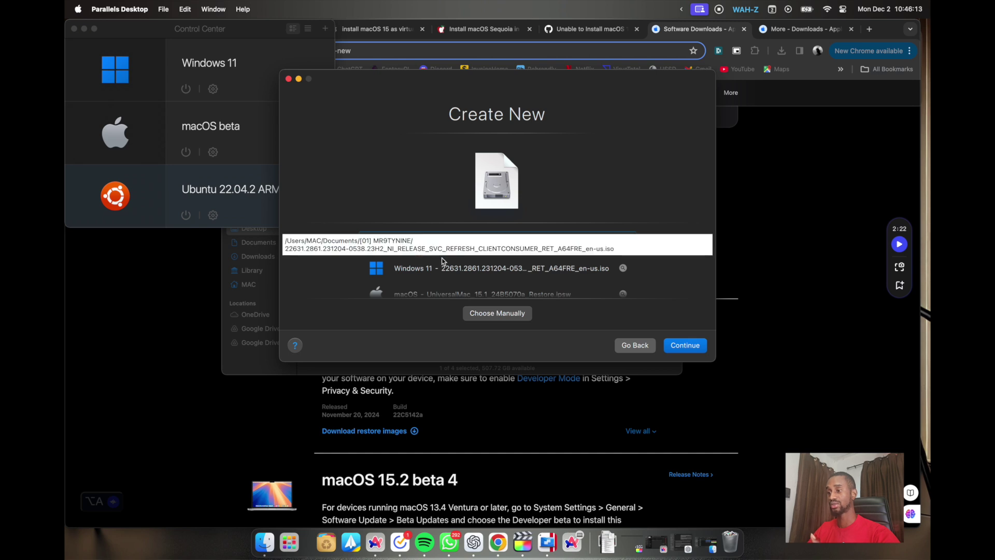
Choose UniversalMac_15.0.1_24A348_Restore.ipsw as the macOS installation image and continue to the name and location settings
mouse_move(144, 75)
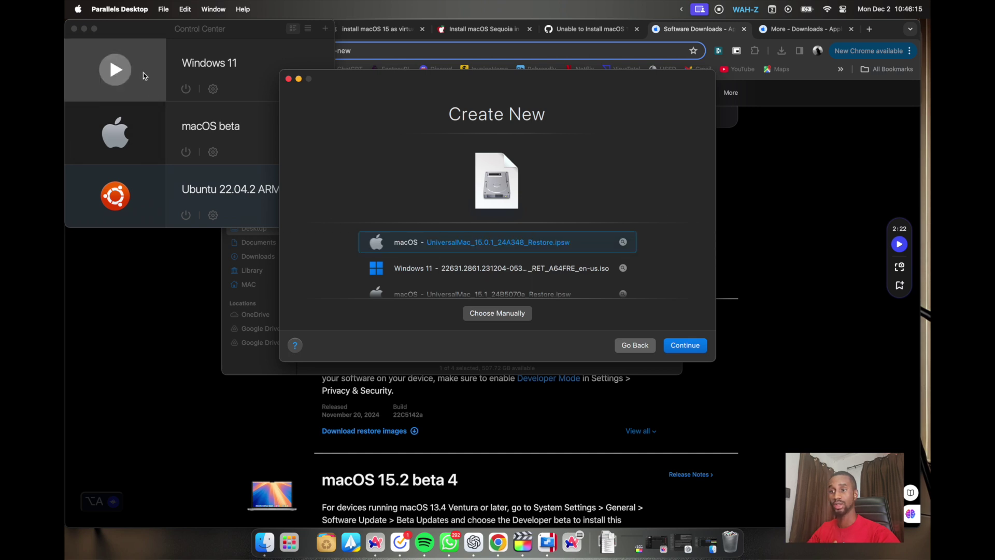
mouse_move(160, 199)
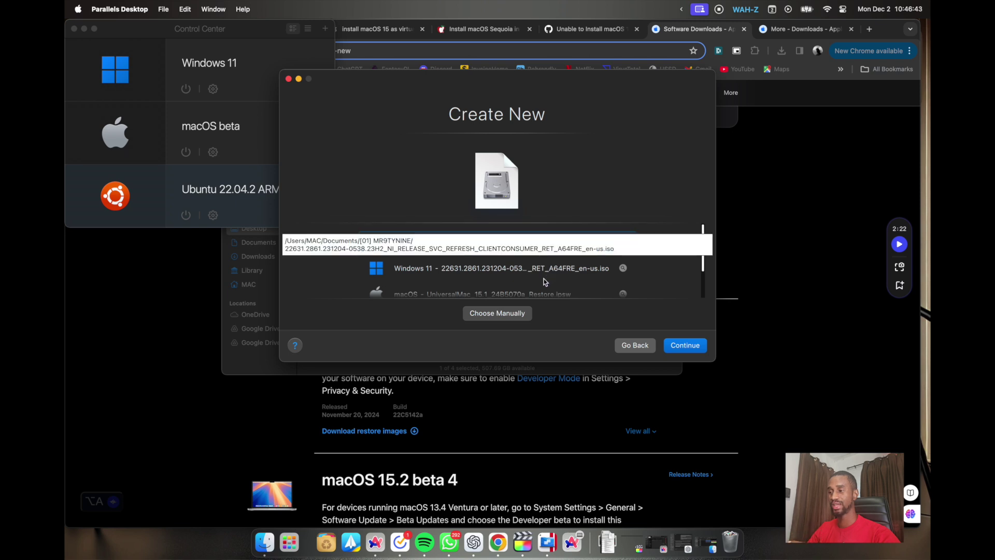
left_click(534, 294)
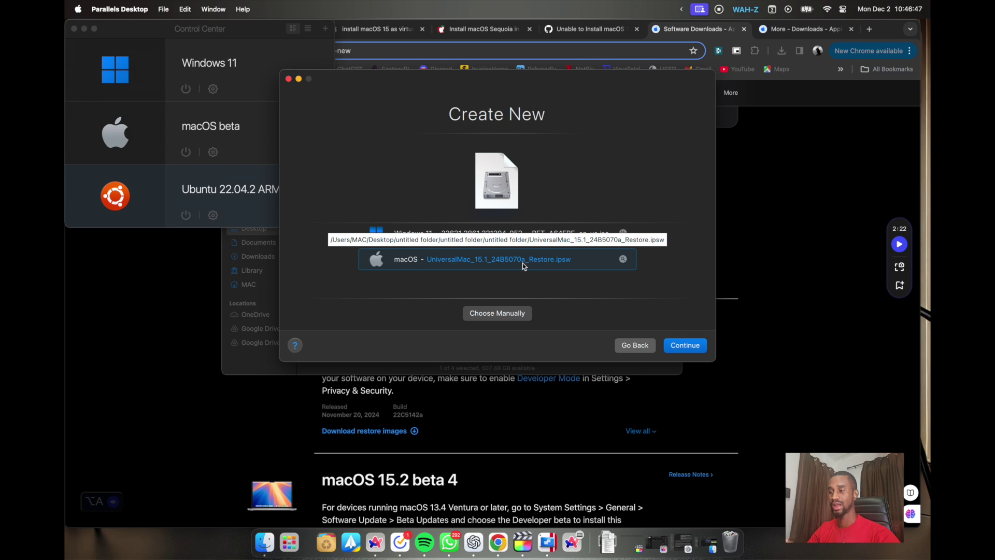
scroll(568, 270, "up", 2)
left_click(535, 246)
left_click(687, 346)
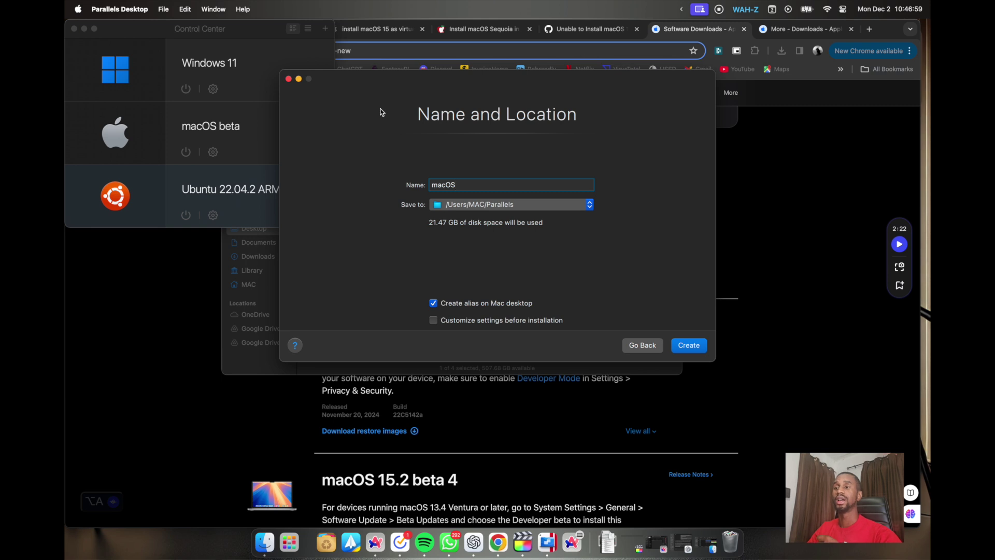
Check the existing virtual machines in the Control Center, and open the Apple developer forum thread on installing macOS 15 in the browser
left_click(220, 30)
mouse_move(141, 142)
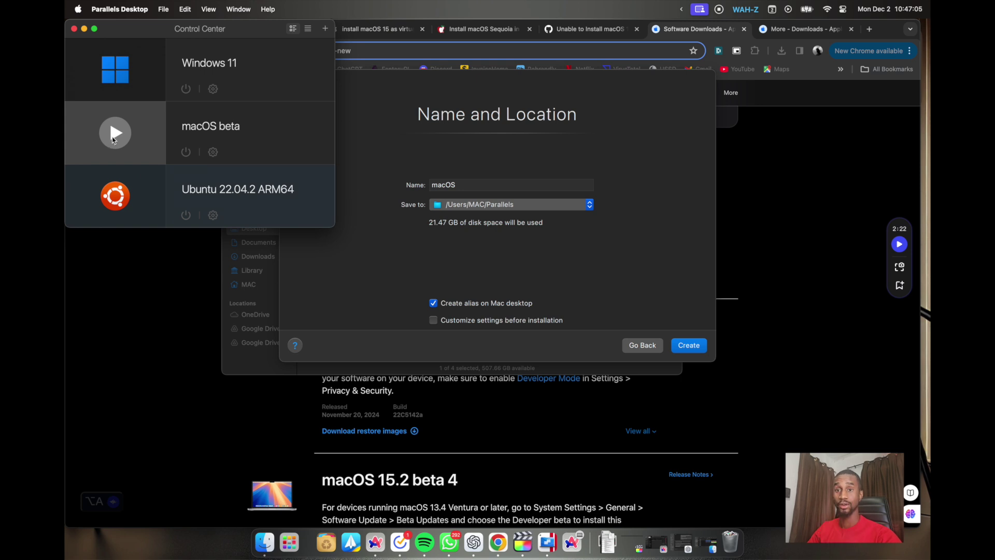
left_click(143, 287)
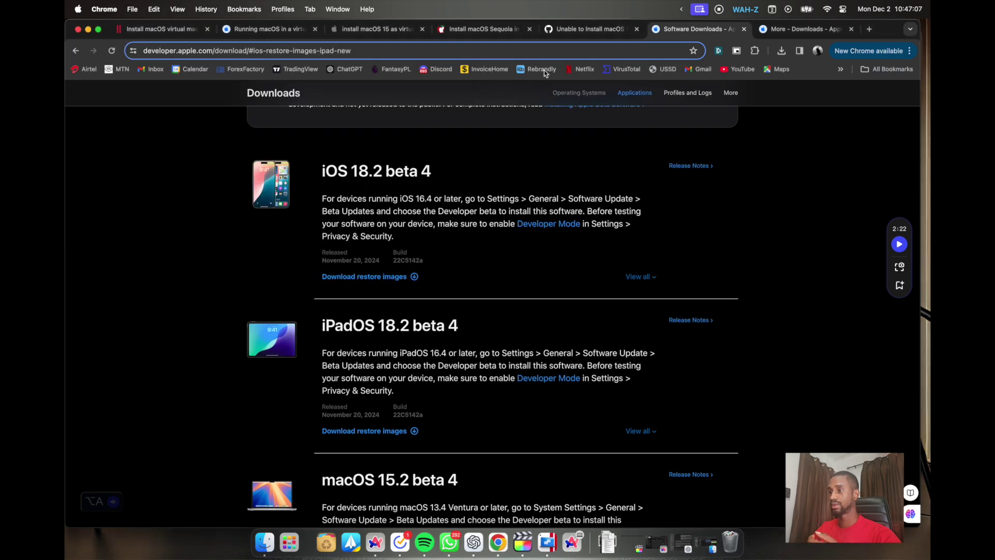
left_click(375, 32)
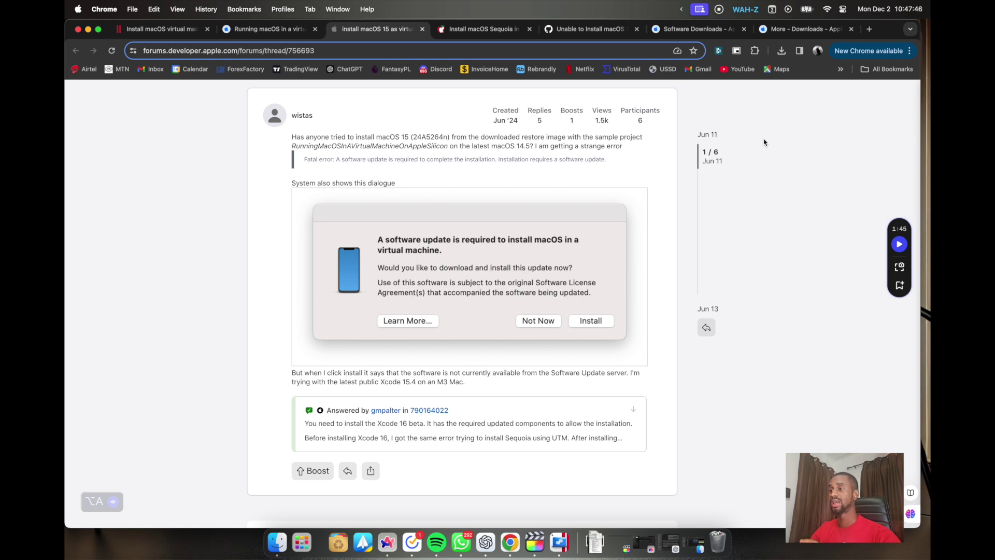
Open UTM GitHub issue #6418 about the required software update error, read its description and clear the text highlight
left_click(568, 33)
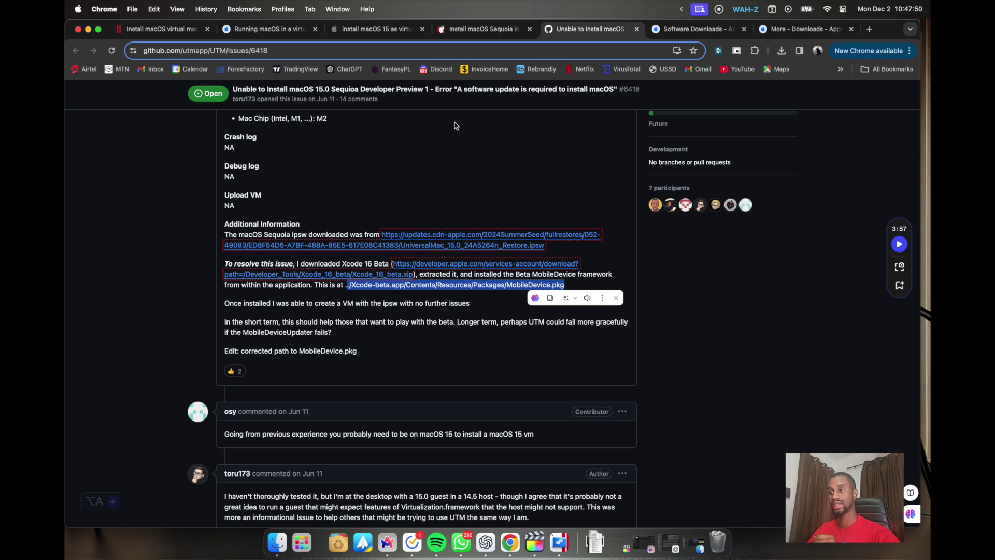
scroll(454, 125, "up", 3)
scroll(446, 126, "up", 1)
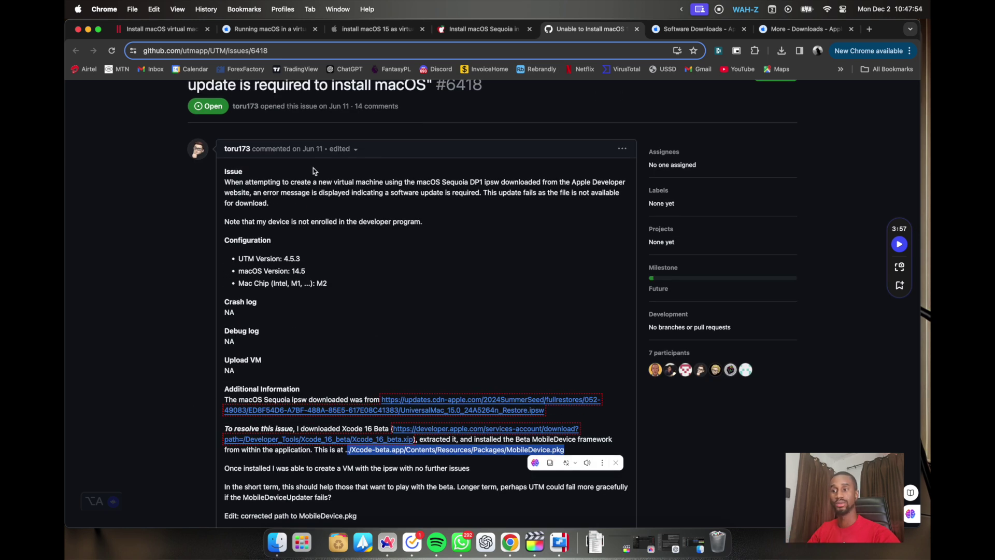
scroll(313, 171, "down", 2)
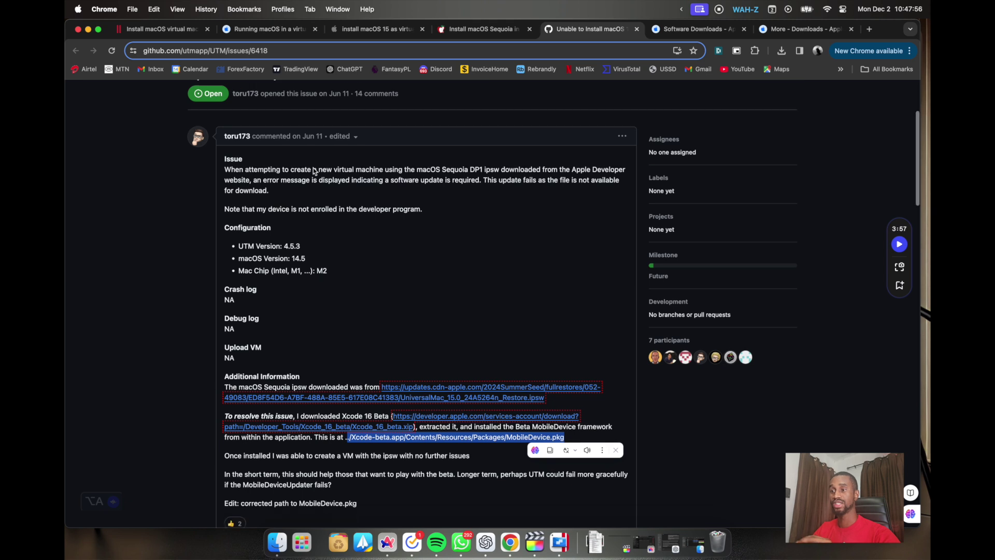
left_click(185, 207)
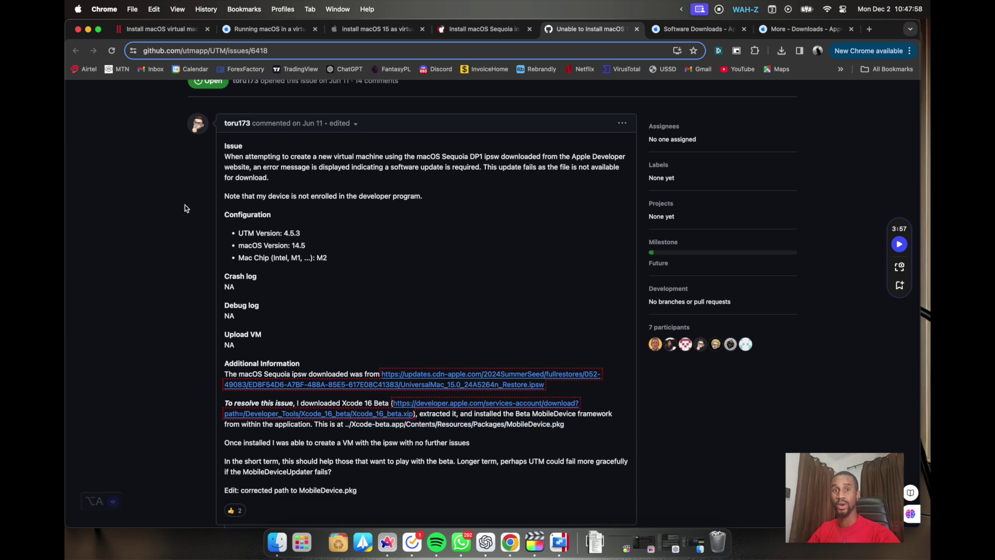
Read the comments on the GitHub issue and return to the Xcode 16 beta resolution under Additional Information
scroll(256, 180, "down", 1)
scroll(290, 157, "down", 10)
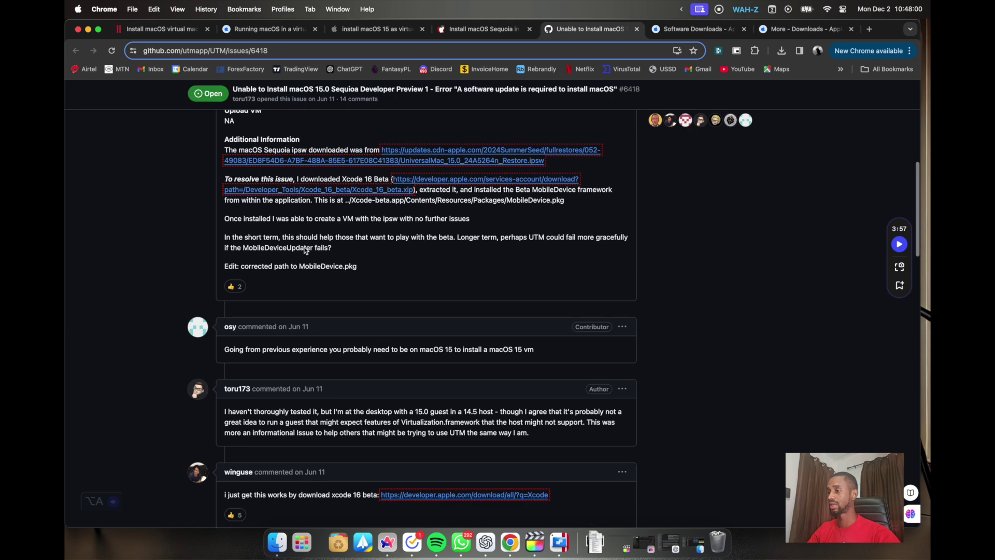
scroll(301, 254, "down", 5)
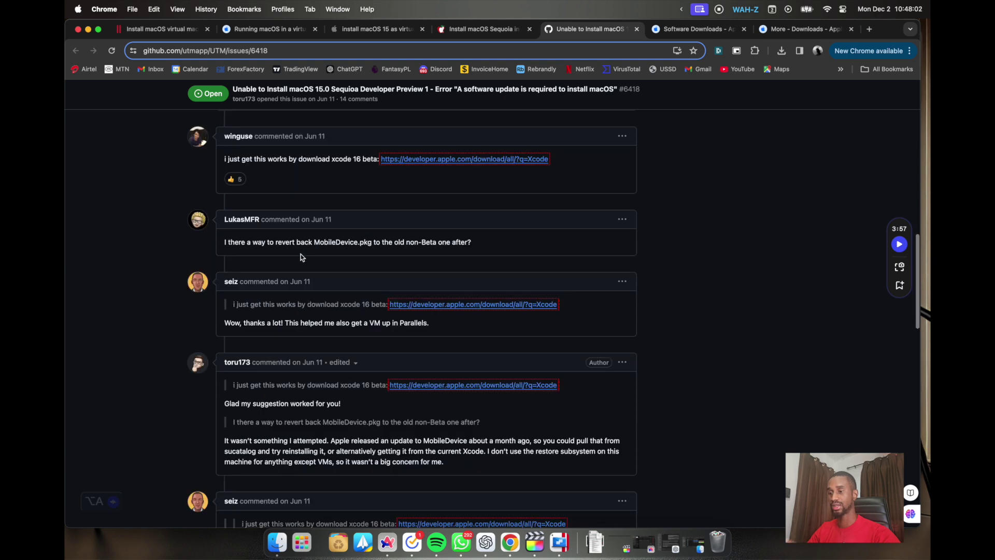
scroll(301, 254, "down", 4)
scroll(300, 254, "up", 15)
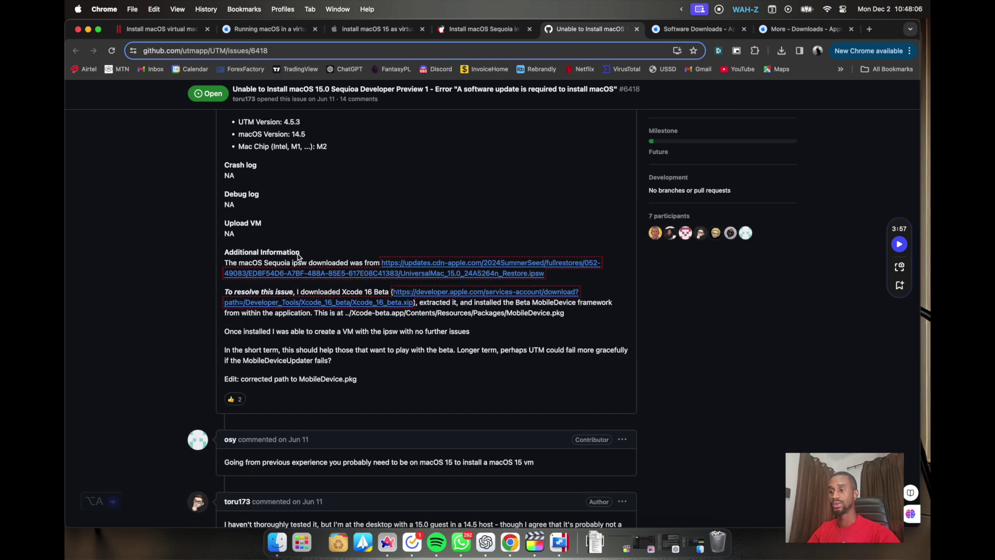
scroll(301, 254, "down", 2)
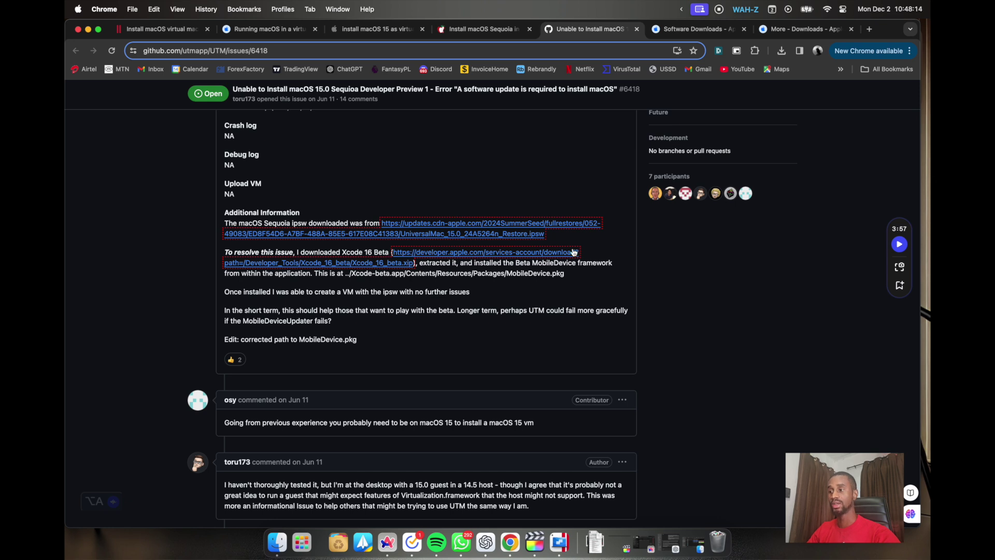
scroll(431, 242, "up", 2)
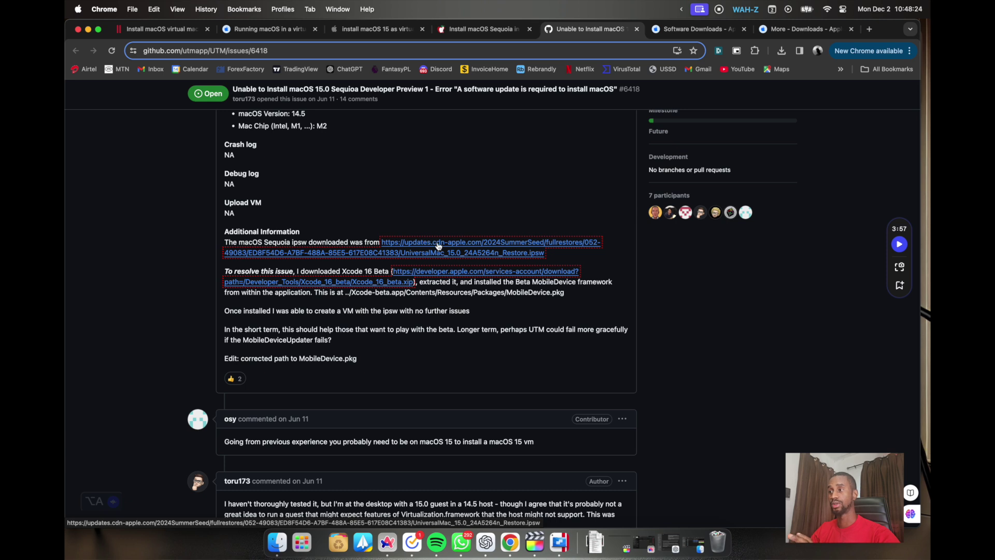
View the MacRumors guide to installing Sequoia in UTM, and locate the macOS 15.2 beta 4 restore image on Apple's Software Downloads page
left_click(469, 28)
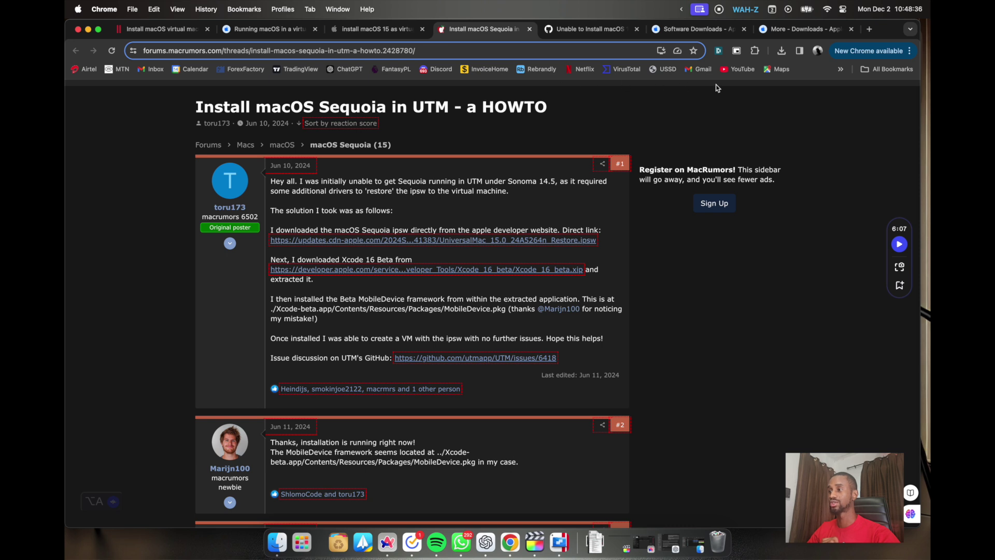
left_click(704, 30)
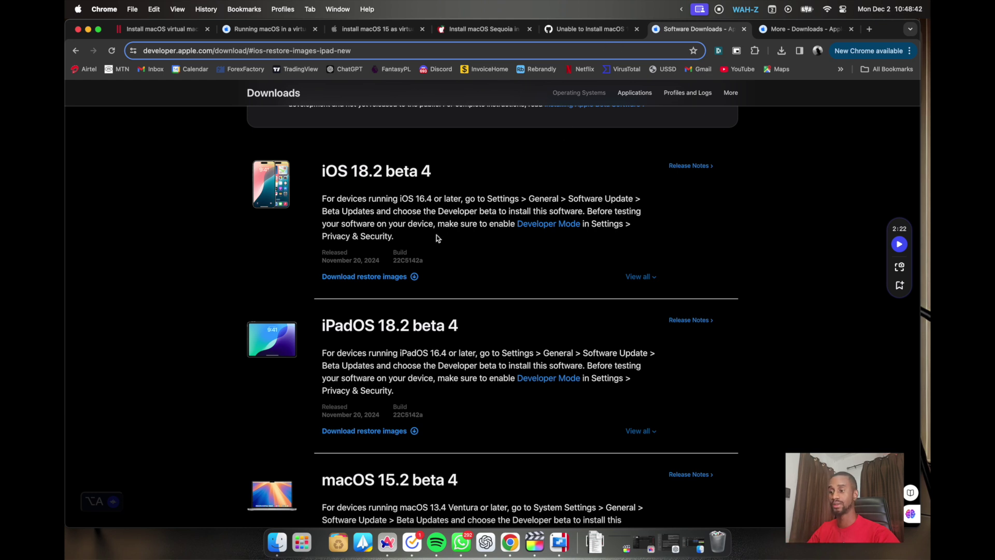
scroll(448, 231, "down", 4)
scroll(430, 306, "down", 4)
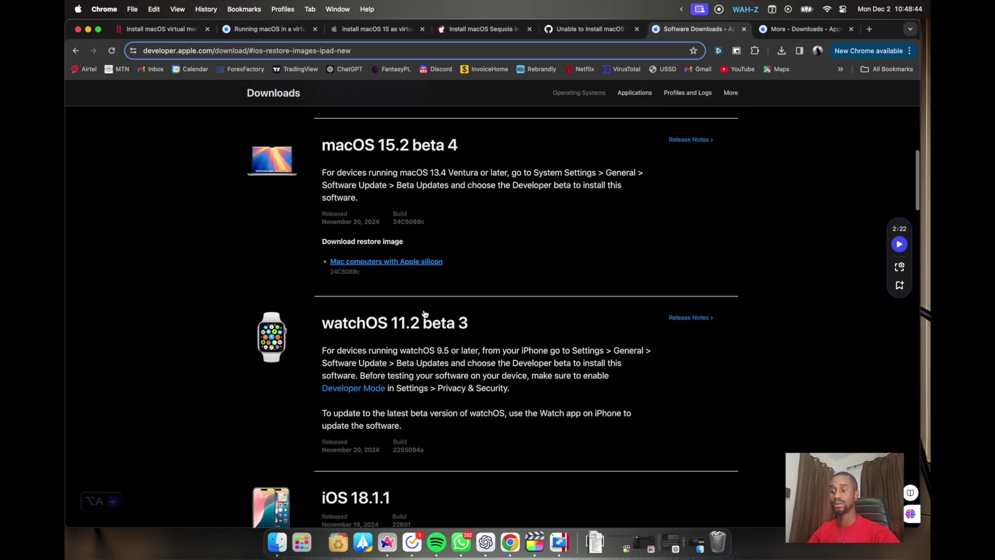
scroll(424, 313, "up", 6)
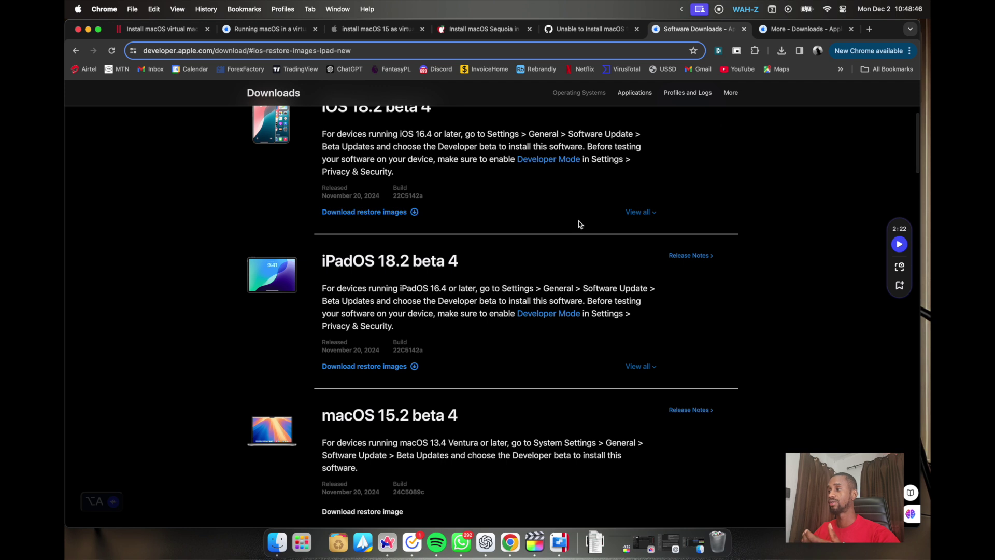
Open Apple's More Downloads page for Xcode and locate the Xcode 16.2 beta 3 download
left_click(796, 30)
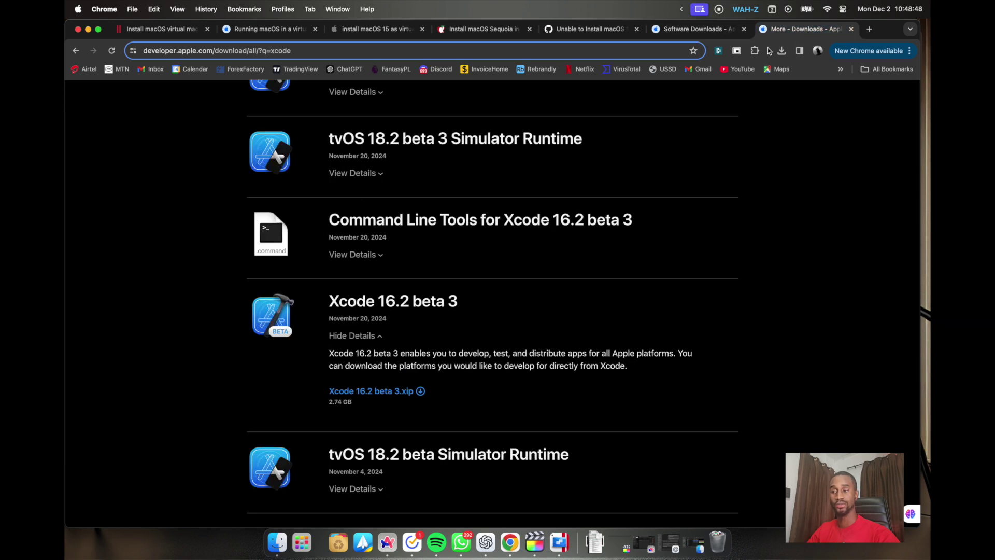
scroll(520, 226, "up", 4)
scroll(434, 200, "up", 3)
scroll(435, 201, "down", 10)
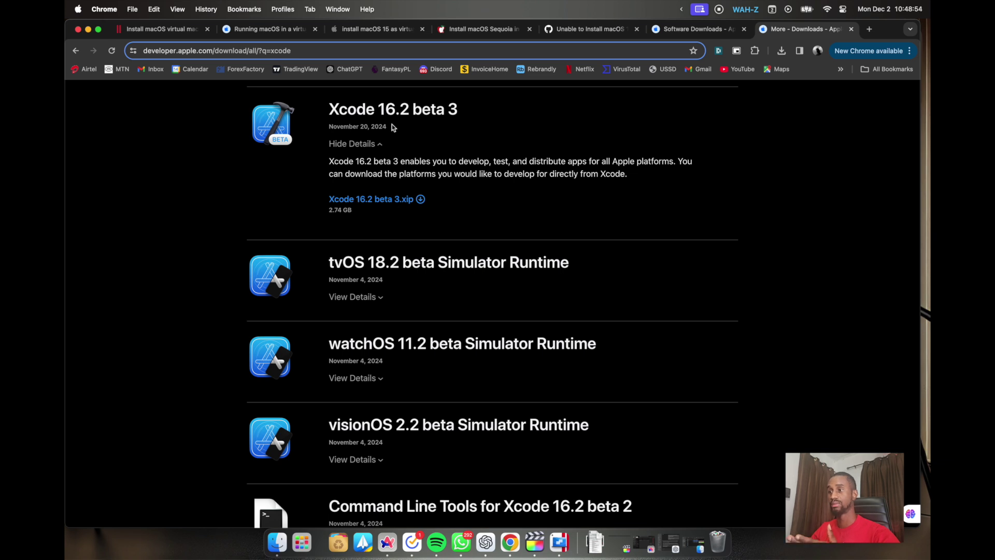
Check the downloaded Xcode beta files beside the restore images in Finder, and return to the browser
key("ctrl+Up")
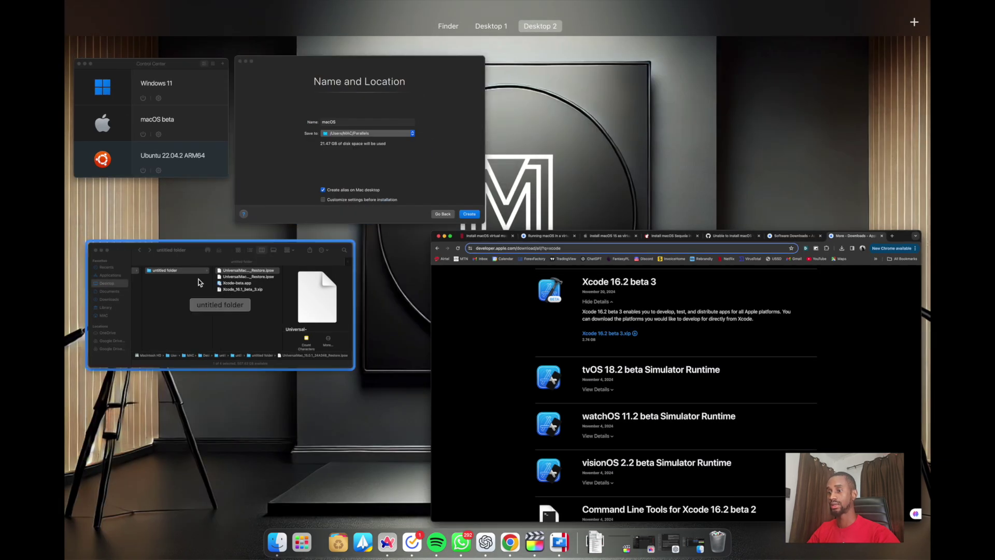
left_click(233, 270)
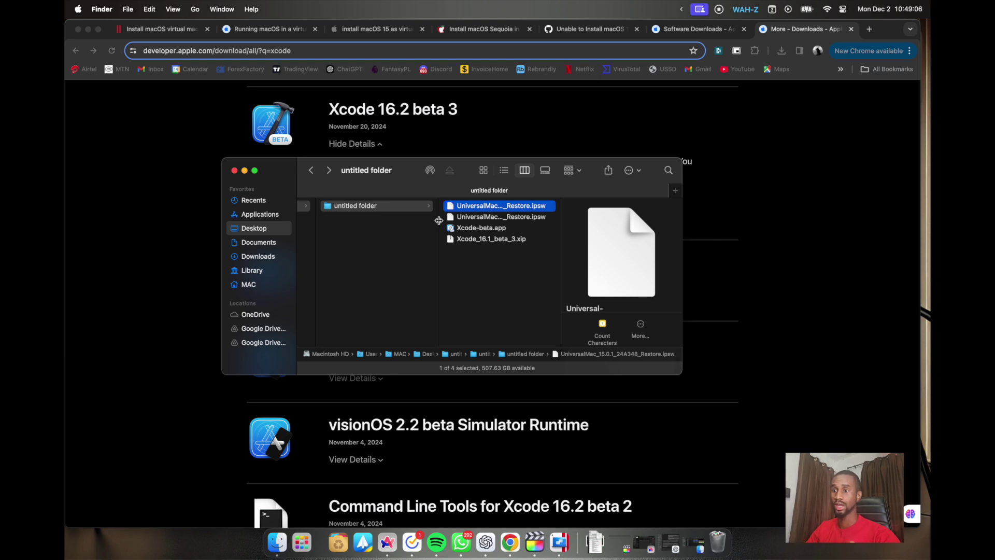
left_click(221, 229)
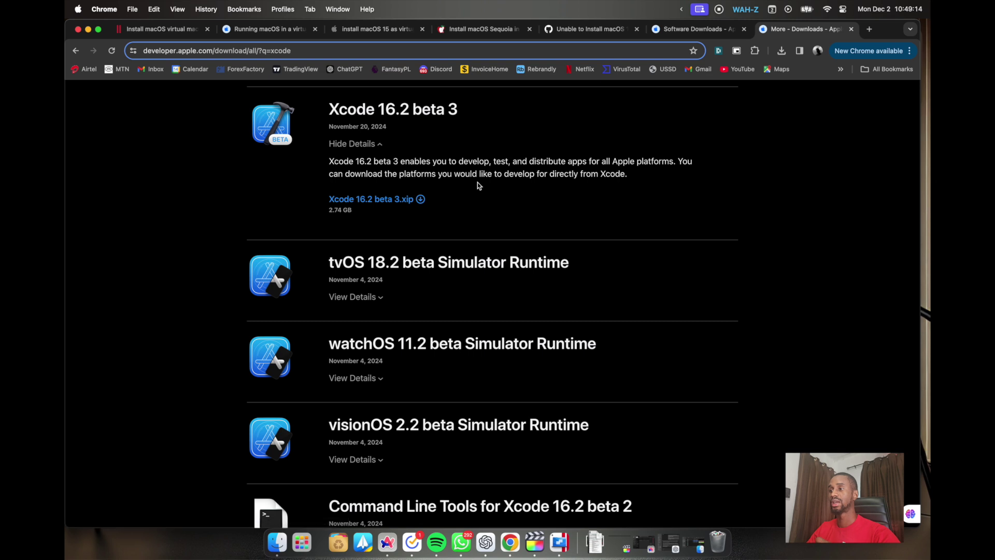
Highlight the Xcode-beta.app/Contents/Resources/Packages/MobileDevice.pkg path in the GitHub issue, and show all open windows
left_click(587, 30)
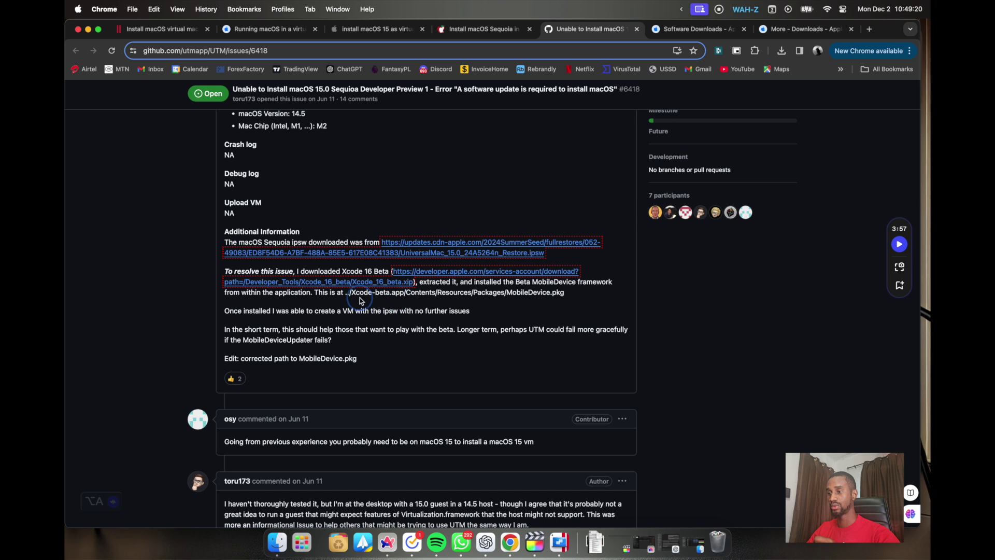
left_click_drag(352, 294, 571, 298)
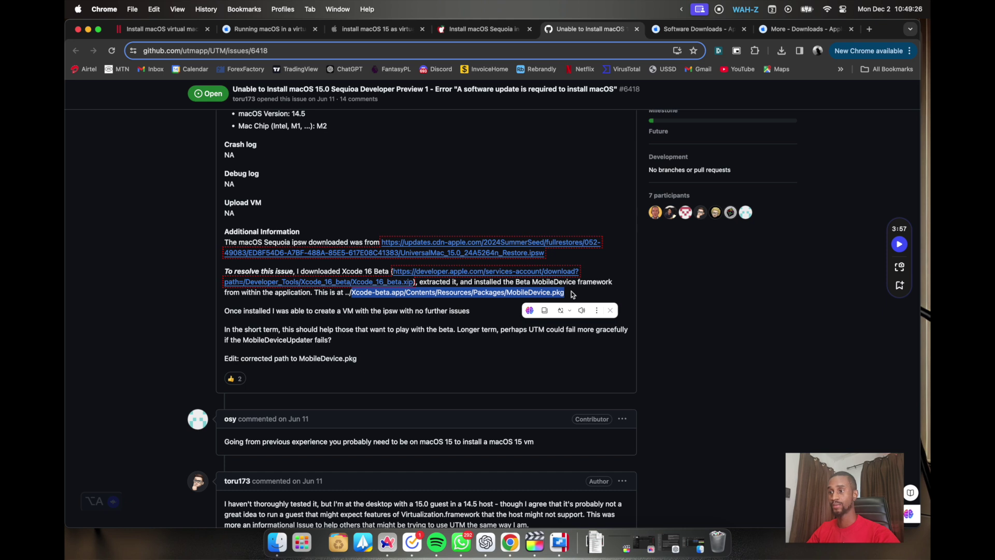
key("ctrl+Up")
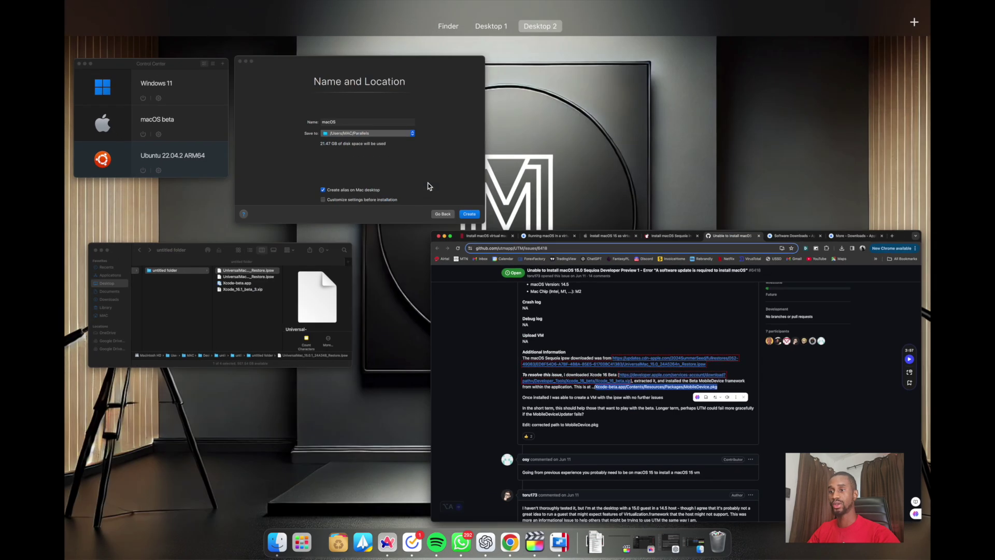
Switch to the Finder window with the downloaded files and show the package contents of Xcode-beta.app
left_click(235, 291)
left_click(490, 270)
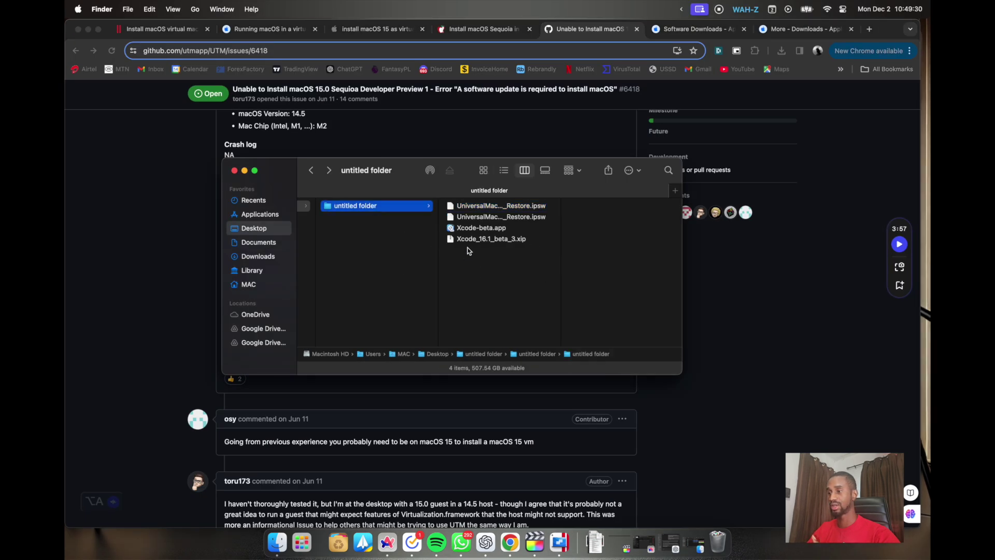
left_click(471, 241)
left_click(470, 228)
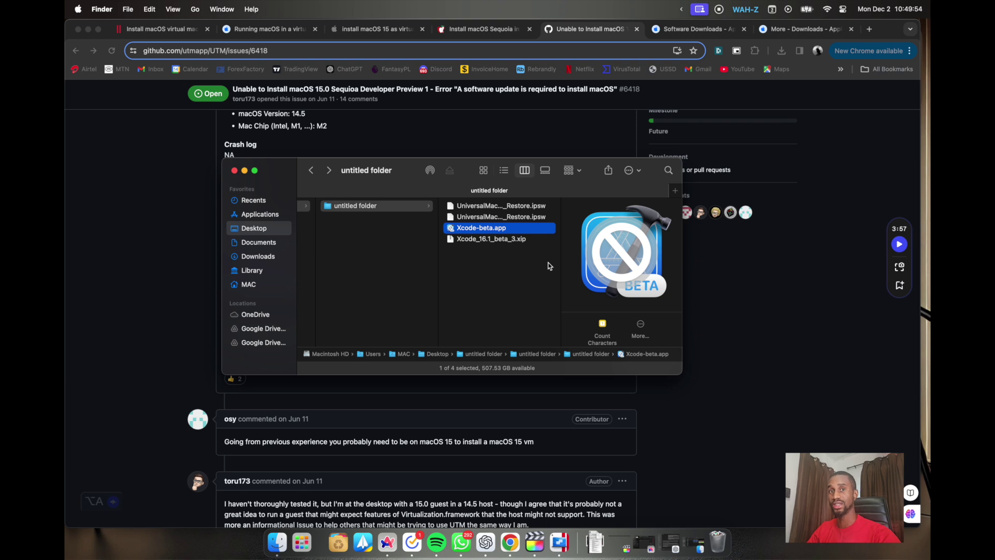
left_click(463, 230)
right_click(463, 228)
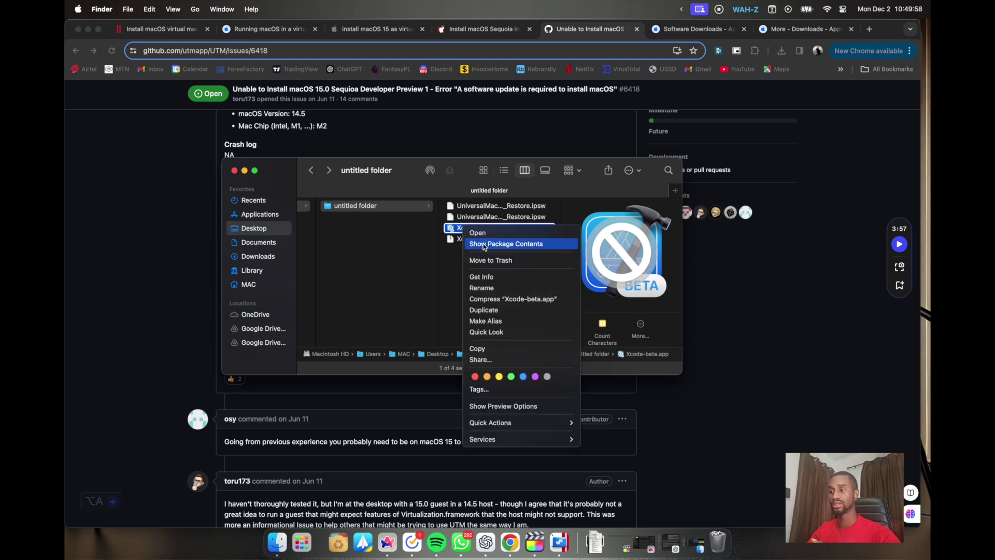
left_click(484, 245)
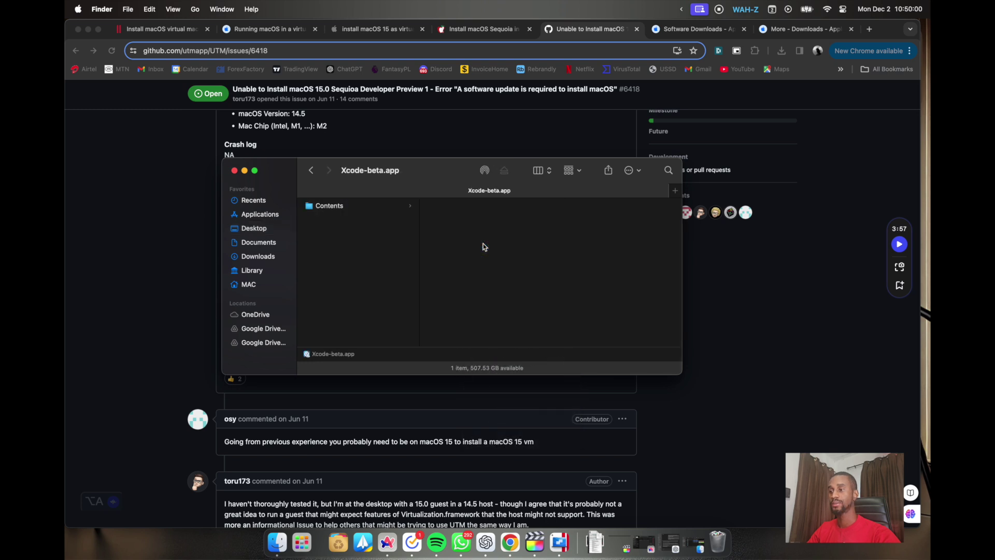
Go to Contents/Resources/Packages inside the Xcode-beta.app package and select MobileDevice.pkg
left_click(341, 207)
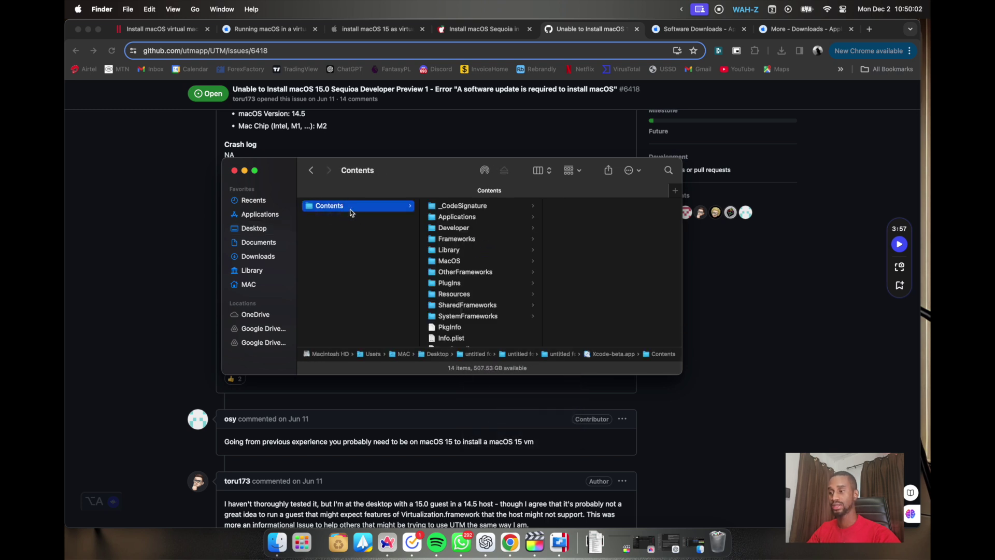
left_click(454, 294)
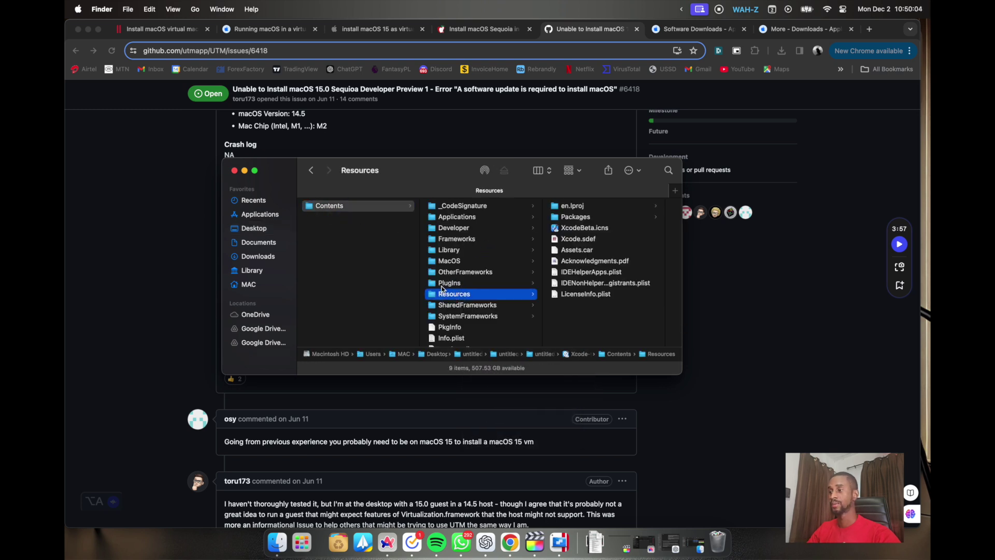
left_click(568, 217)
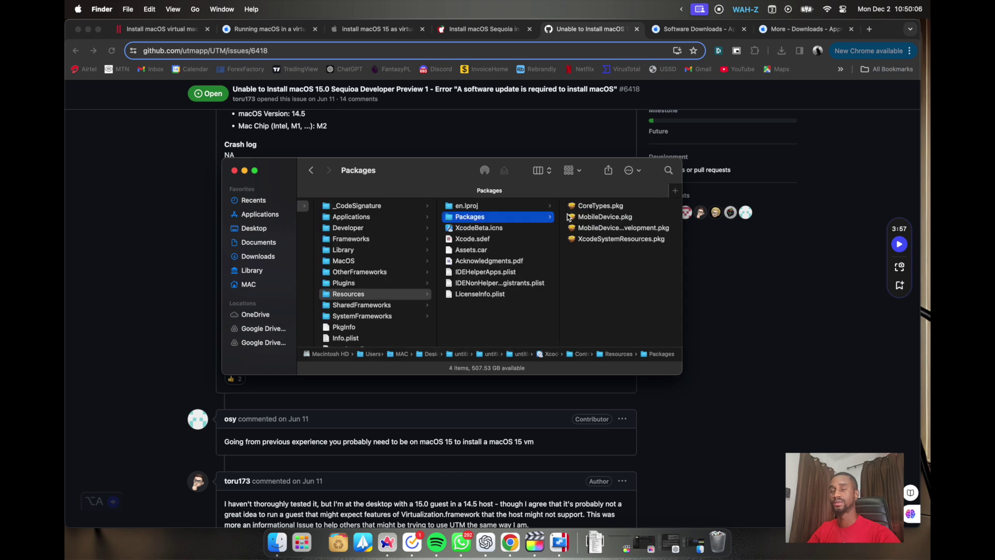
left_click(603, 220)
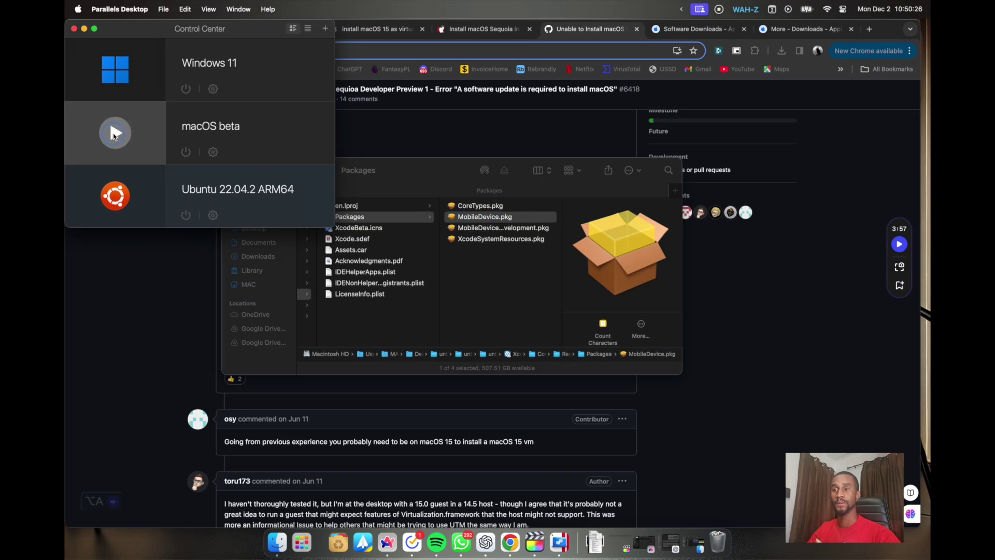
Start the macOS beta virtual machine in Parallels Desktop and log in with the account password
left_click(114, 134)
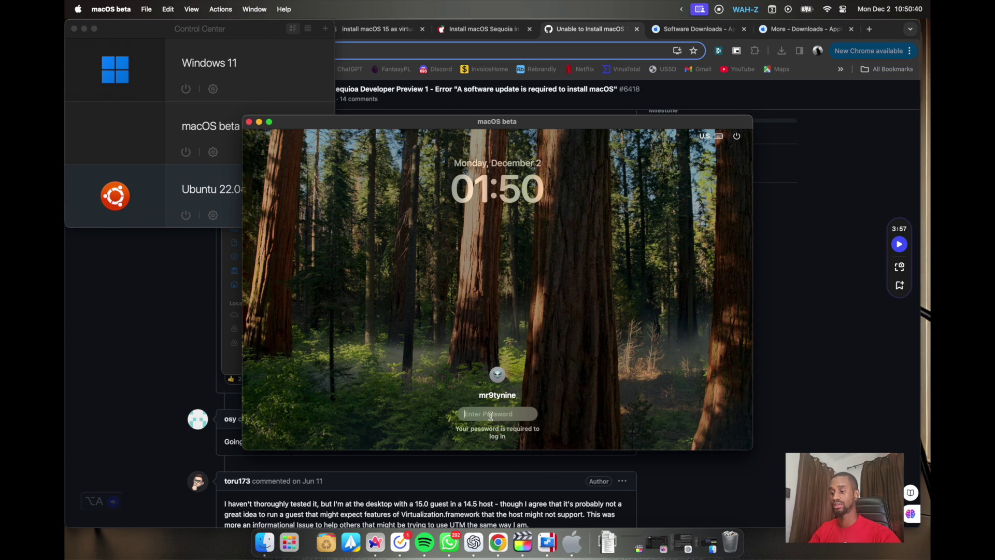
type("••")
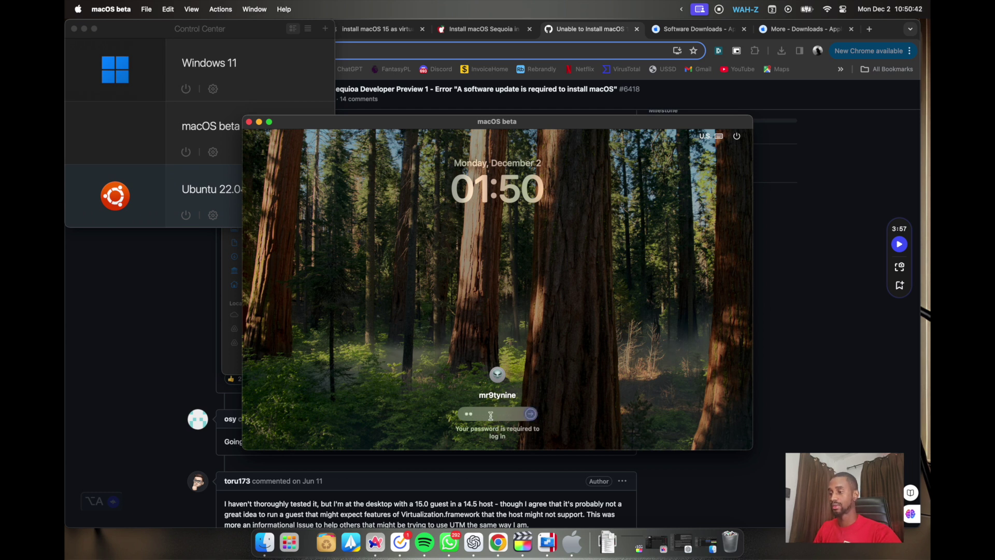
type("•")
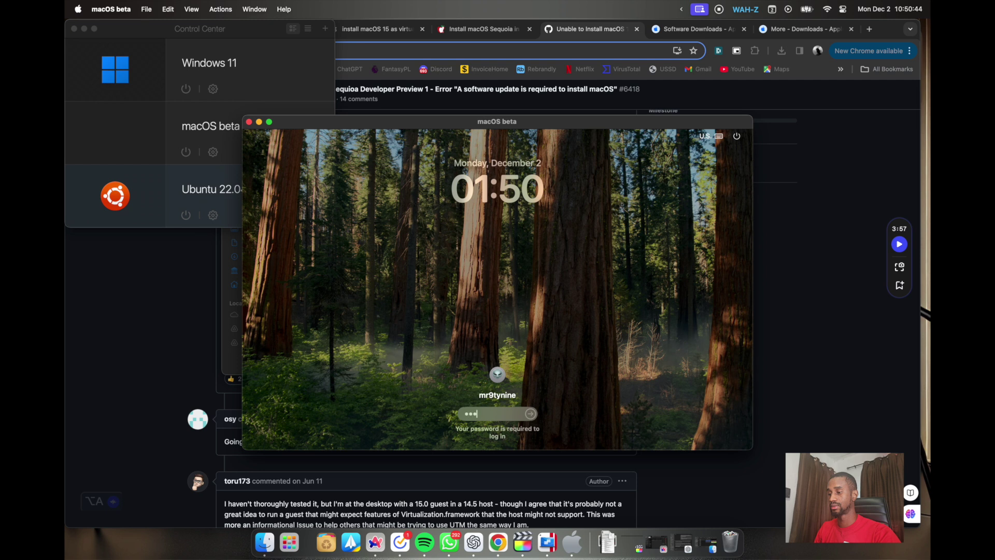
type("•••")
key("Return")
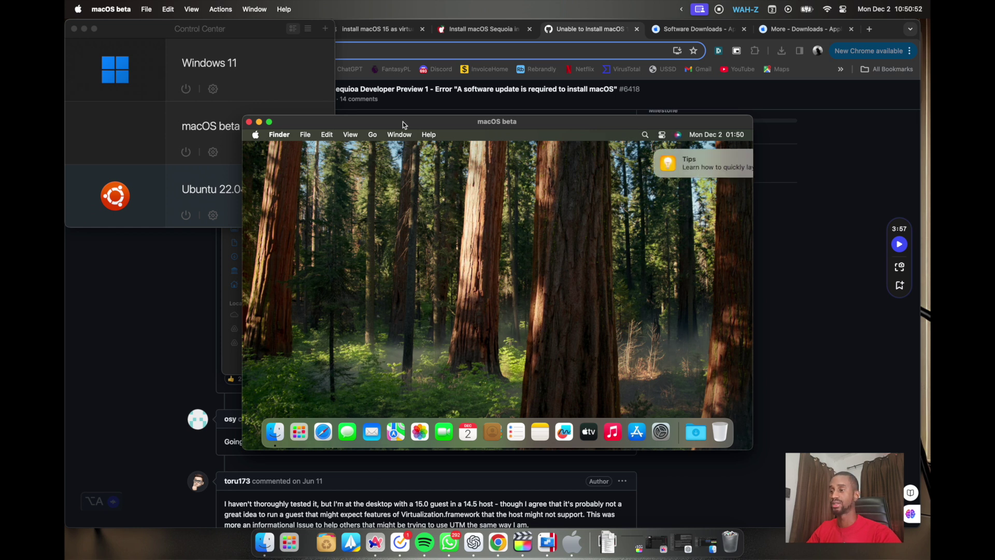
Enlarge the virtual machine window and review the guest's model name, chip and memory in About This Mac
left_click(422, 122)
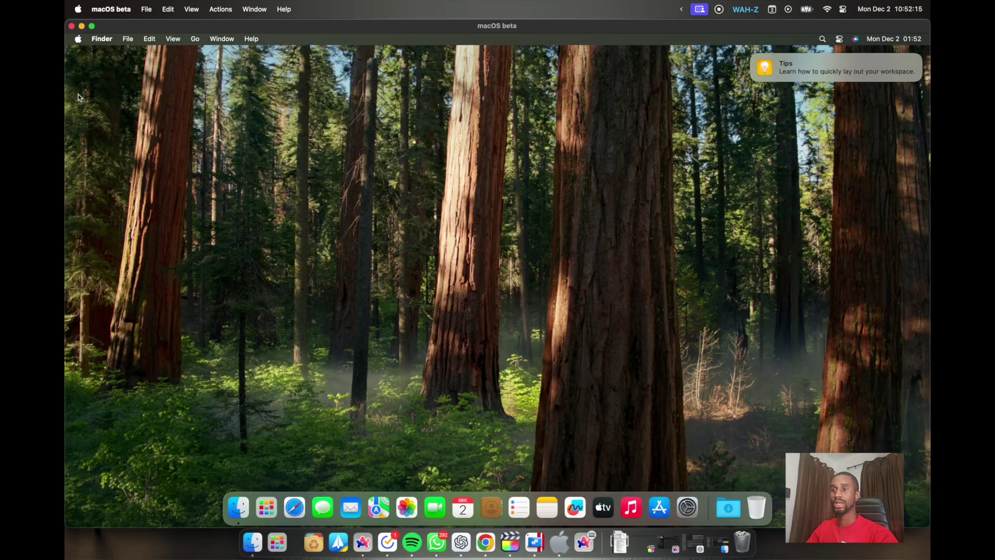
left_click(78, 41)
left_click(81, 53)
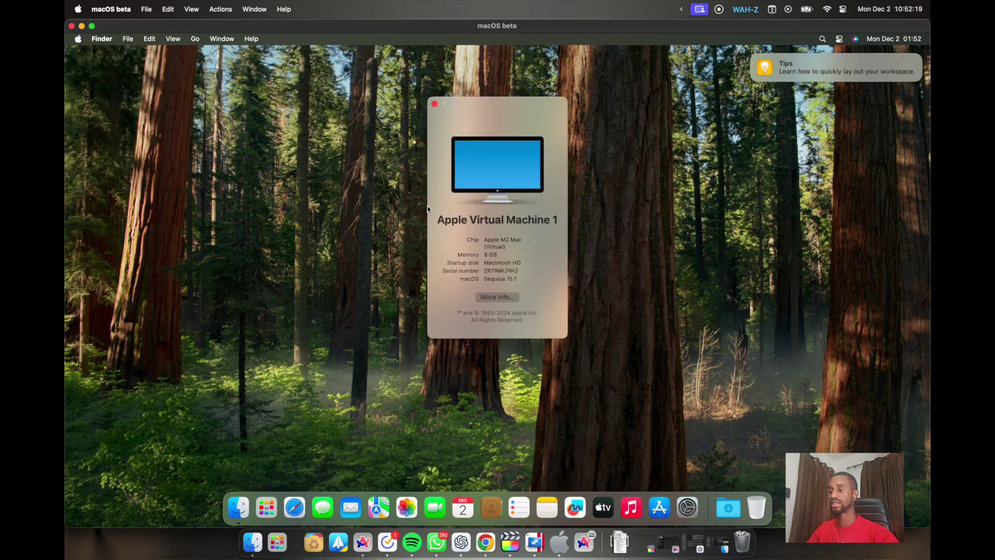
left_click_drag(441, 220, 561, 225)
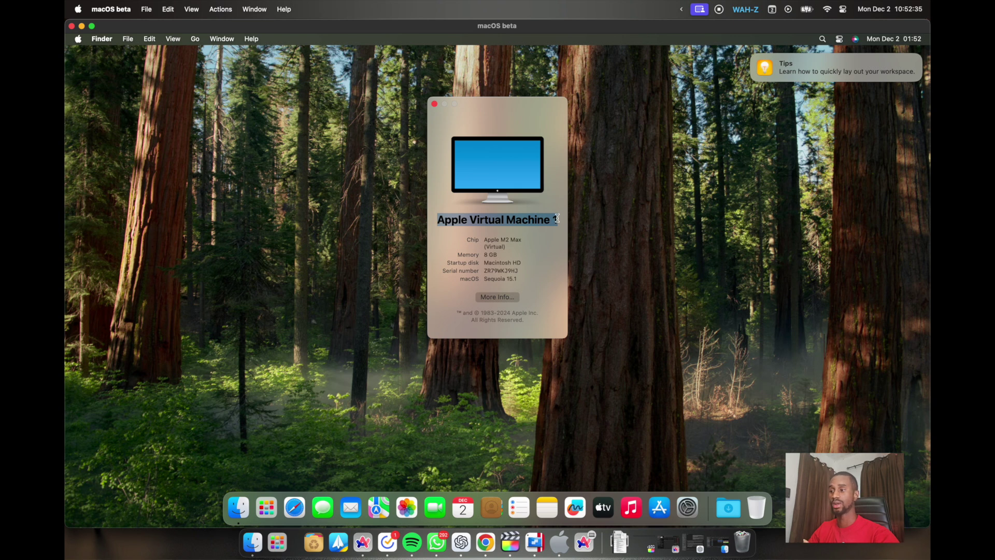
left_click(557, 218)
double_click(551, 219)
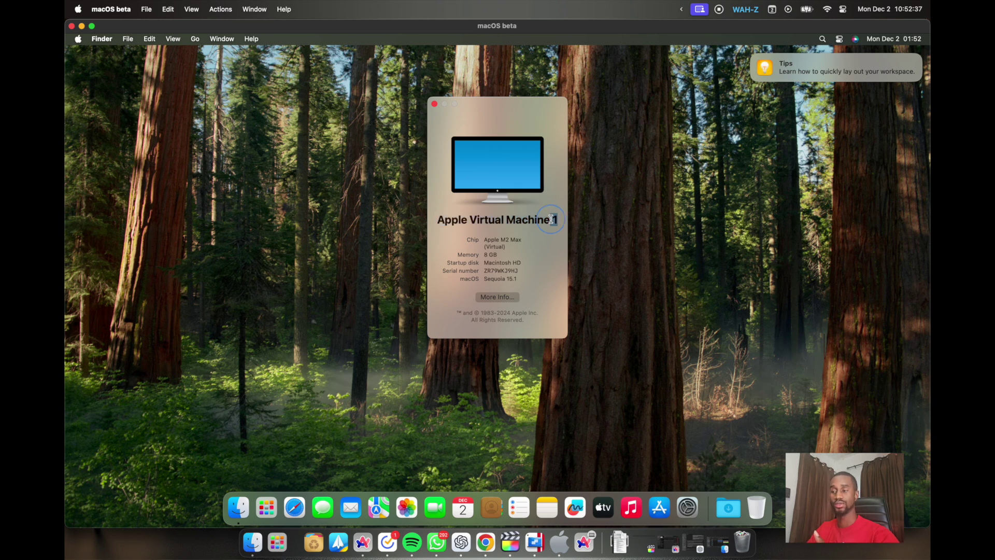
triple_click(488, 241)
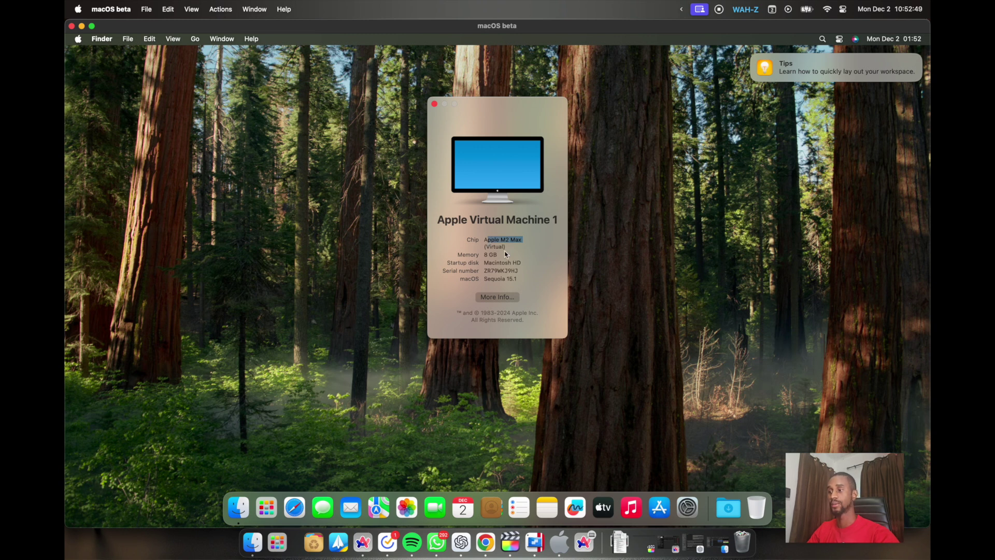
mouse_move(501, 257)
left_mouse_down()
mouse_move(478, 255)
mouse_move(494, 258)
left_mouse_up()
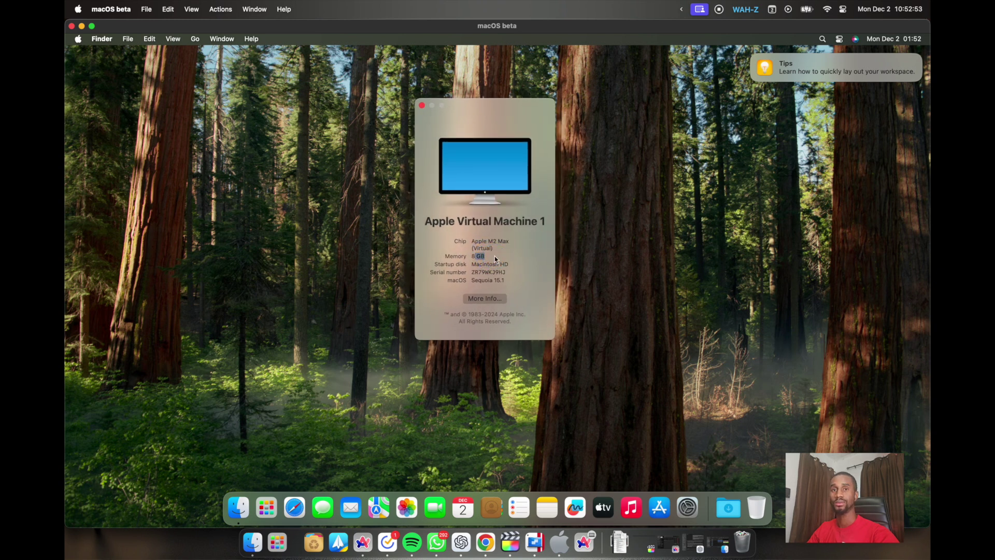
left_click(422, 106)
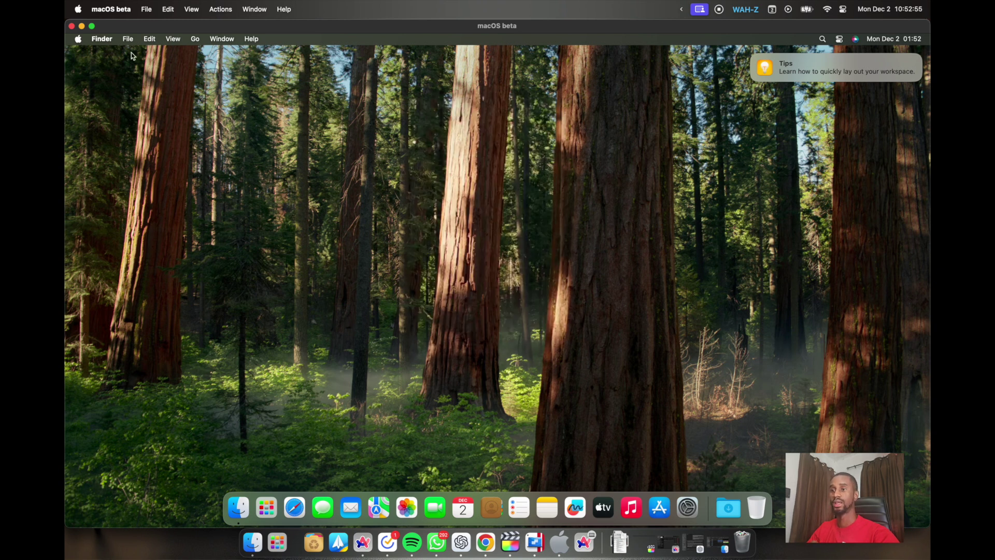
Check the Apple Intelligence & Siri page in the virtual machine's System Settings, and close the settings
left_click(78, 39)
left_click(97, 70)
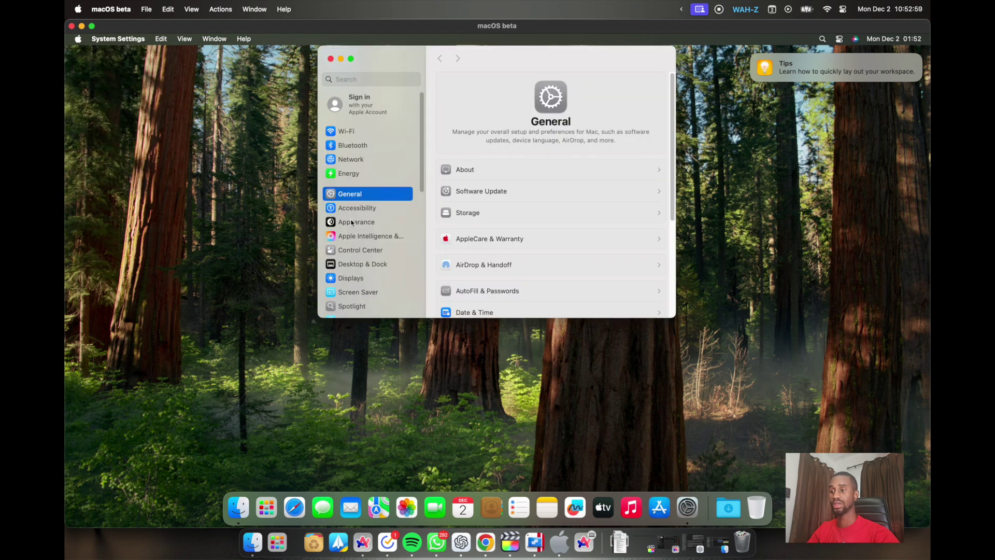
left_click(365, 238)
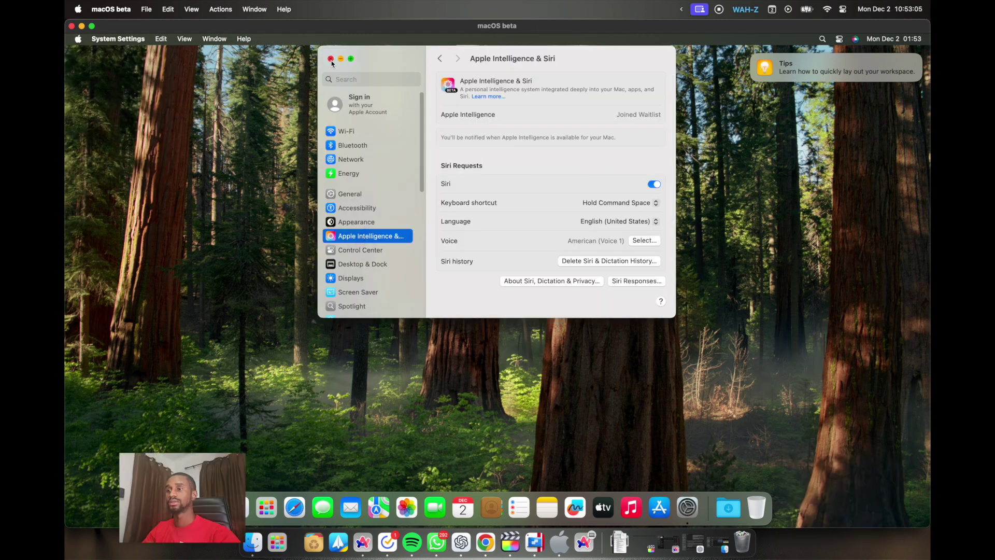
left_click(330, 59)
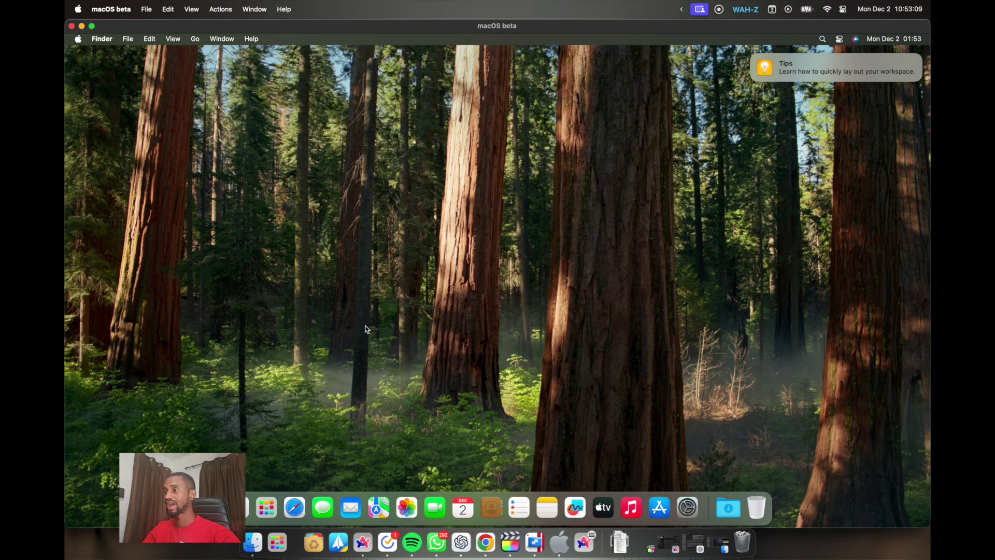
Restore the virtual machine window's size, and revisit Apple's Software Downloads and Xcode More Downloads pages in Chrome
double_click(318, 26)
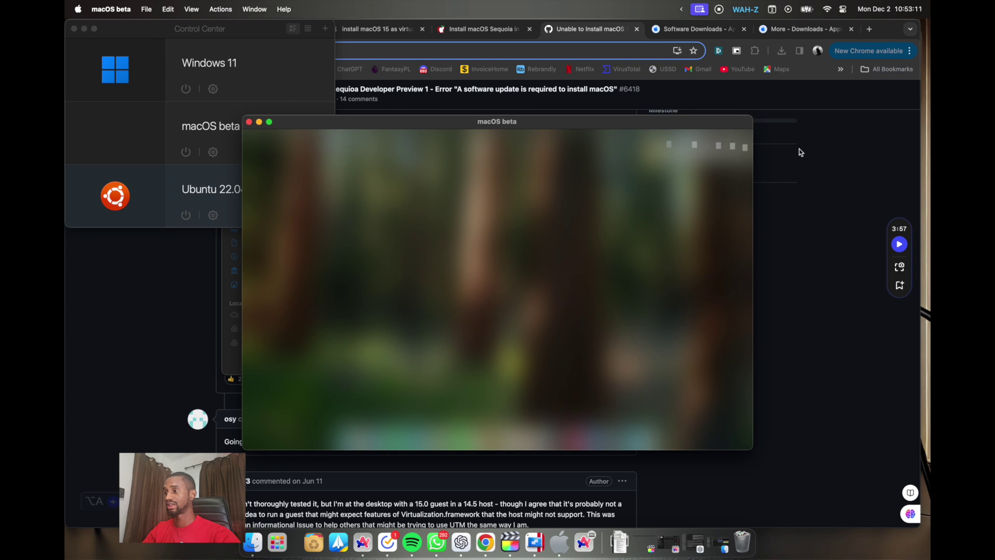
left_click(757, 148)
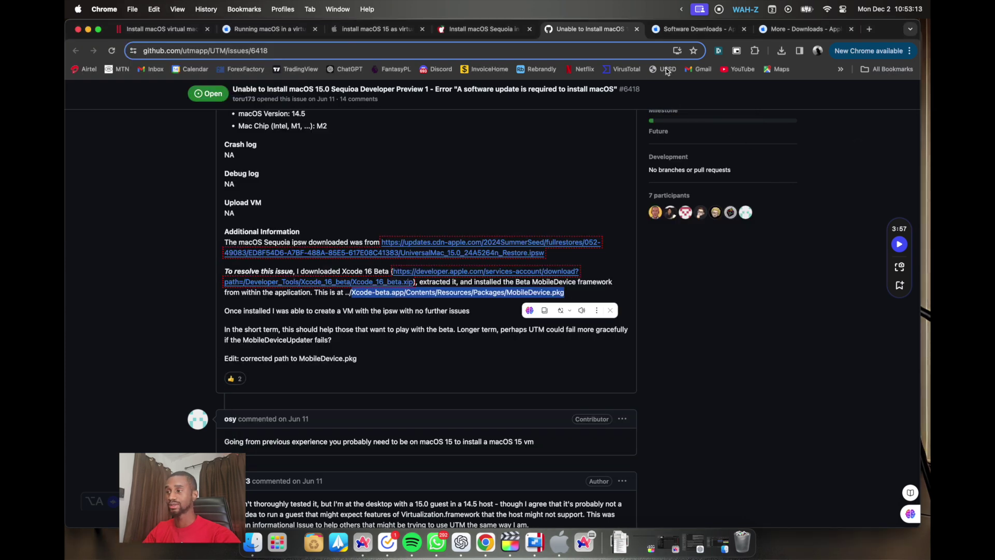
left_click(699, 31)
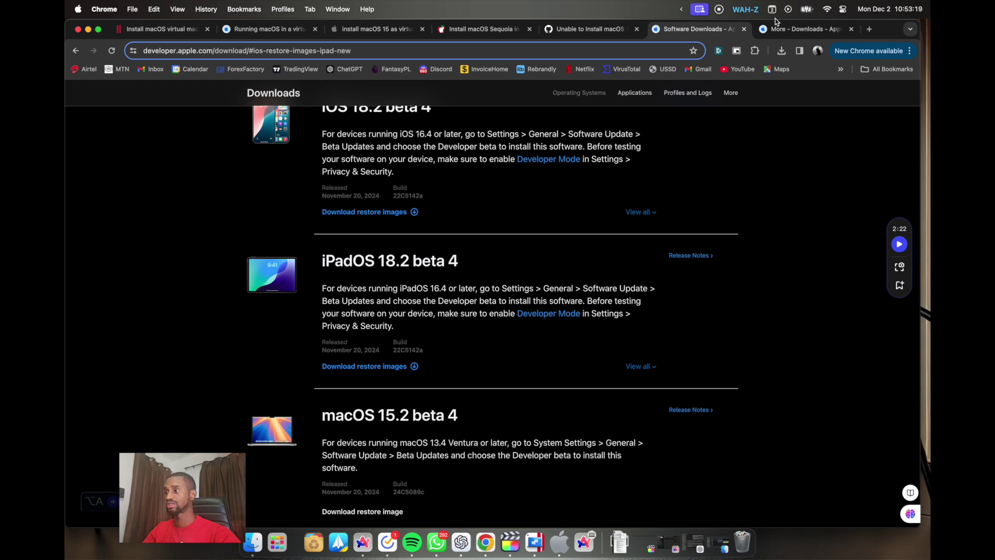
left_click(797, 33)
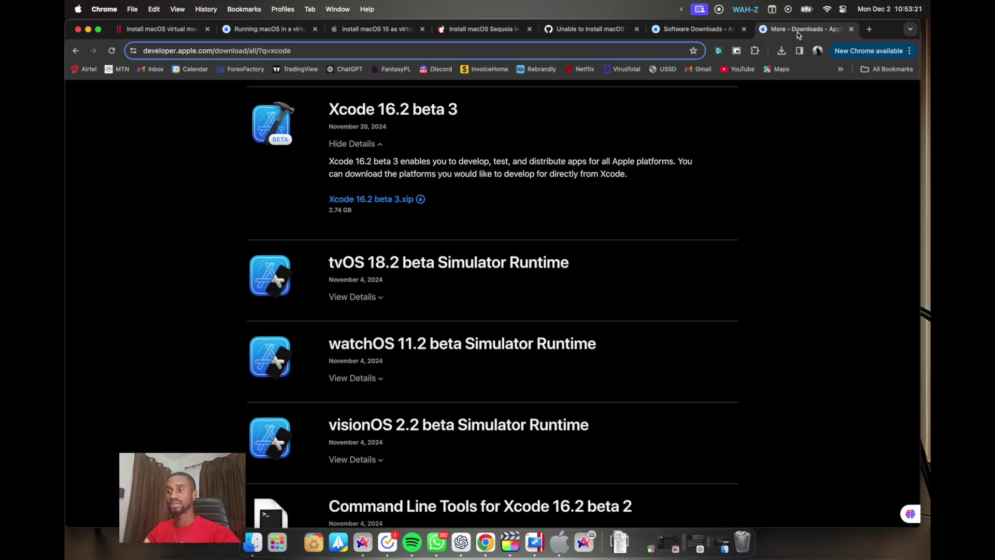